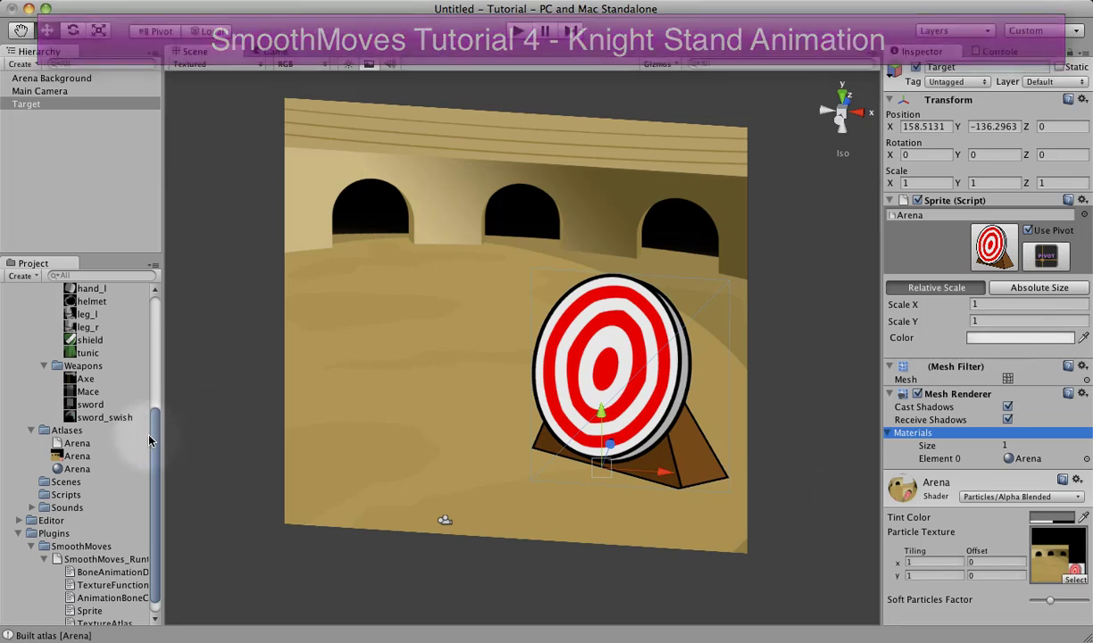
# Create a SmoothMoves Texture Atlas in the Atlases folder and name it Knight
pyautogui.click(64, 433)
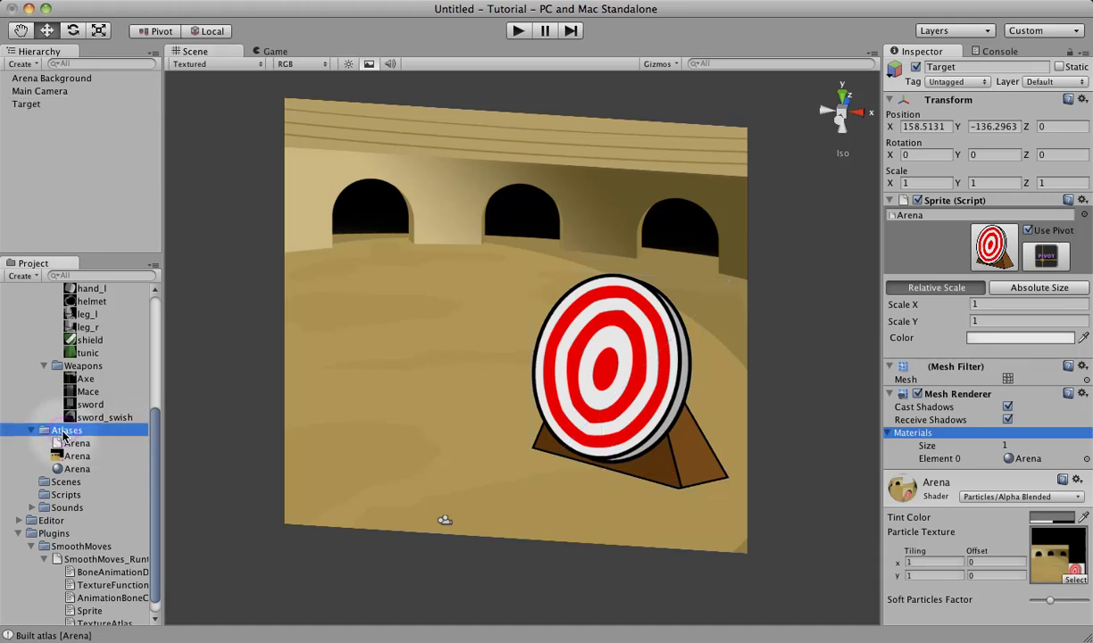
pyautogui.rightClick(64, 434)
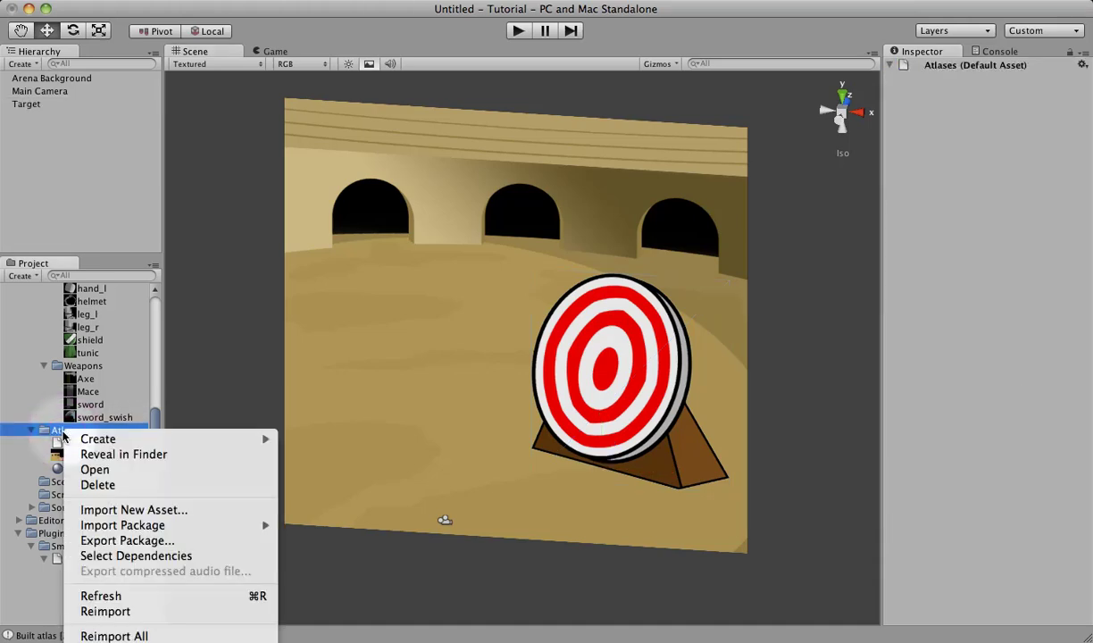
pyautogui.moveTo(89, 438)
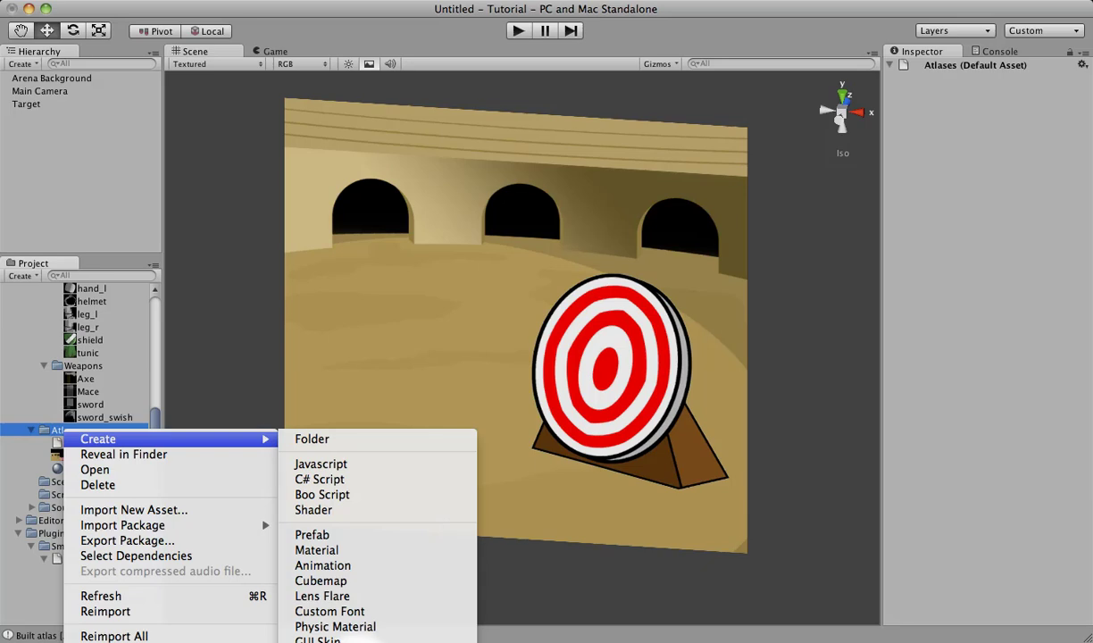
pyautogui.click(330, 640)
pyautogui.click(109, 485)
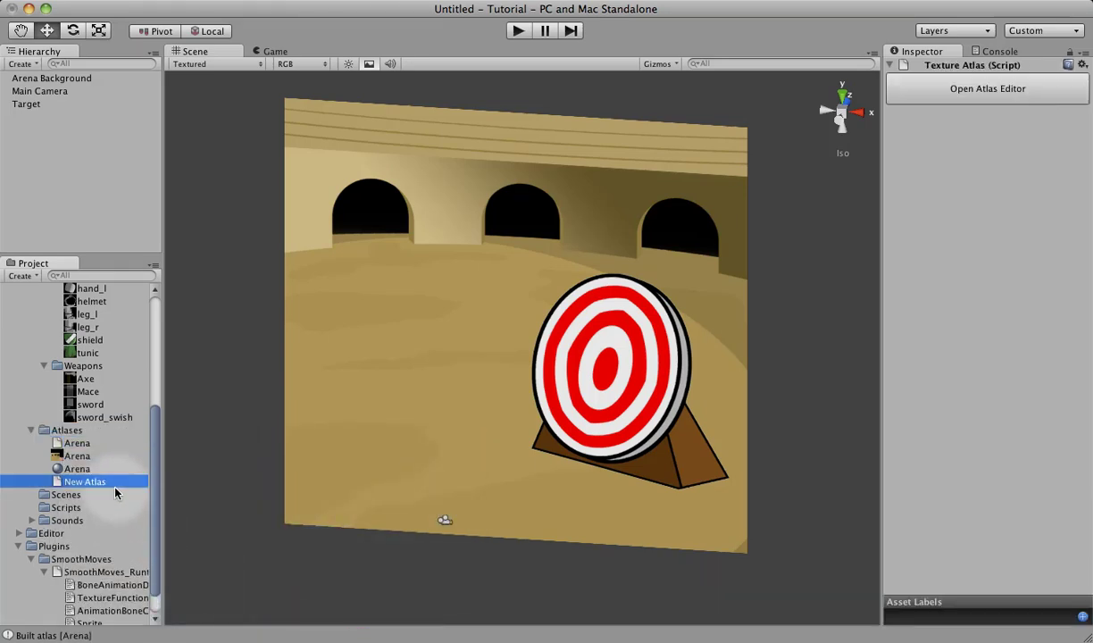
pyautogui.click(98, 487)
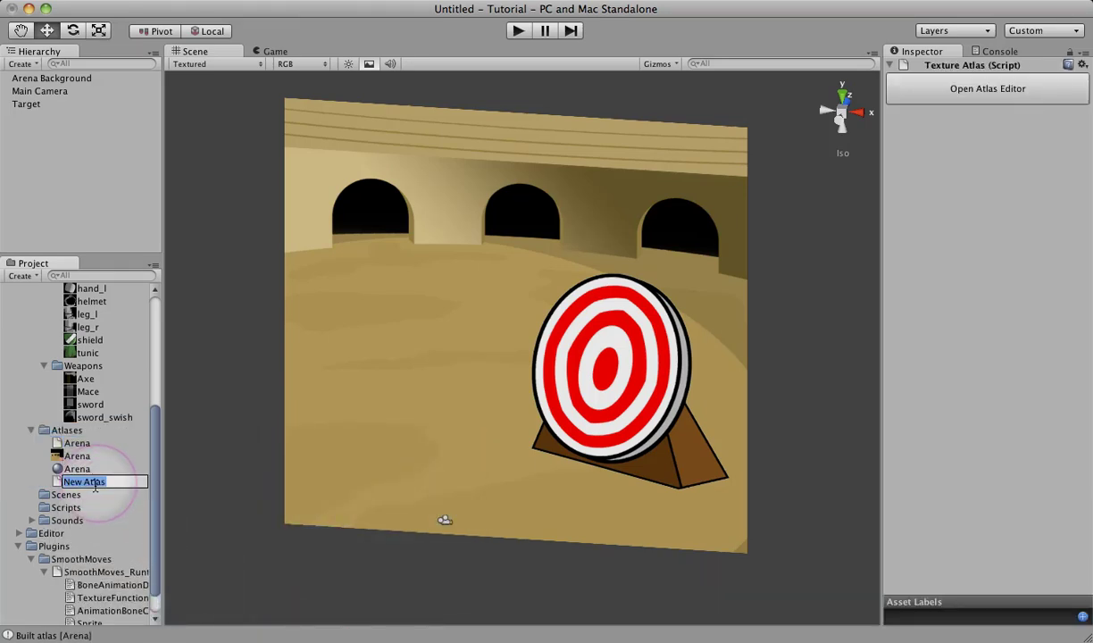
pyautogui.write('Knigh')
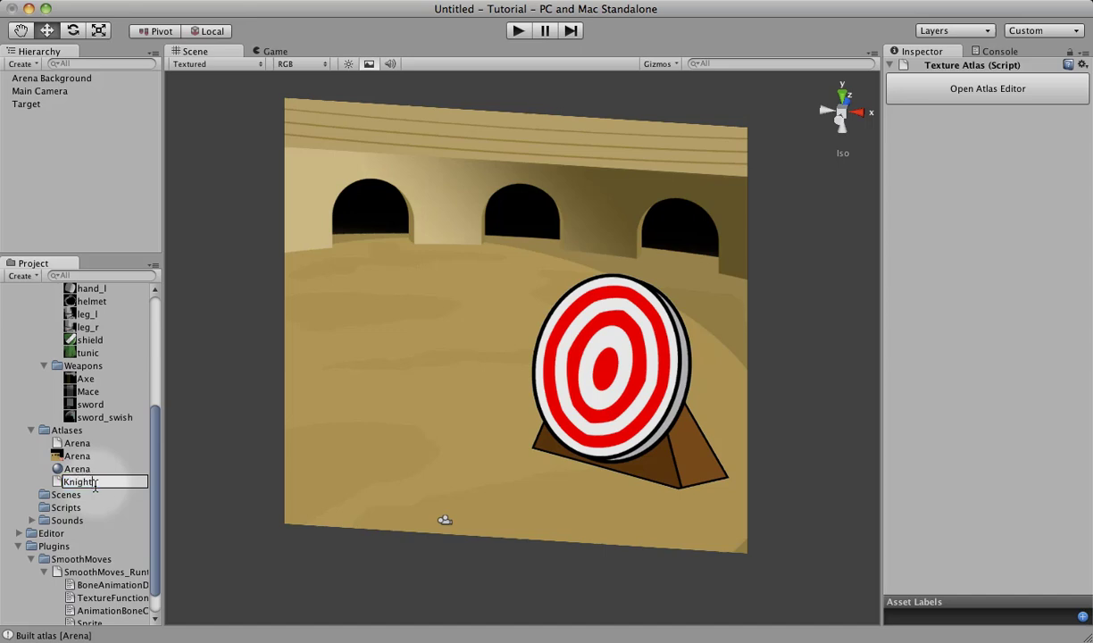
pyautogui.write('t')
pyautogui.press('Return')
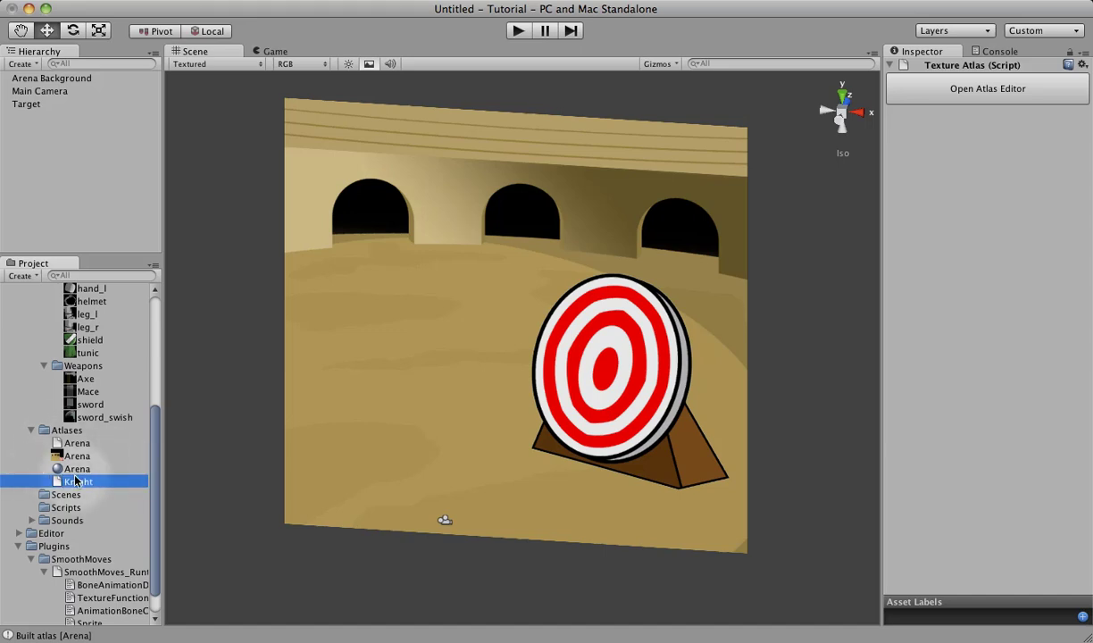
# Open the Knight atlas in the Atlas Editor and drag in the textures arm_l through tunic
pyautogui.click(924, 101)
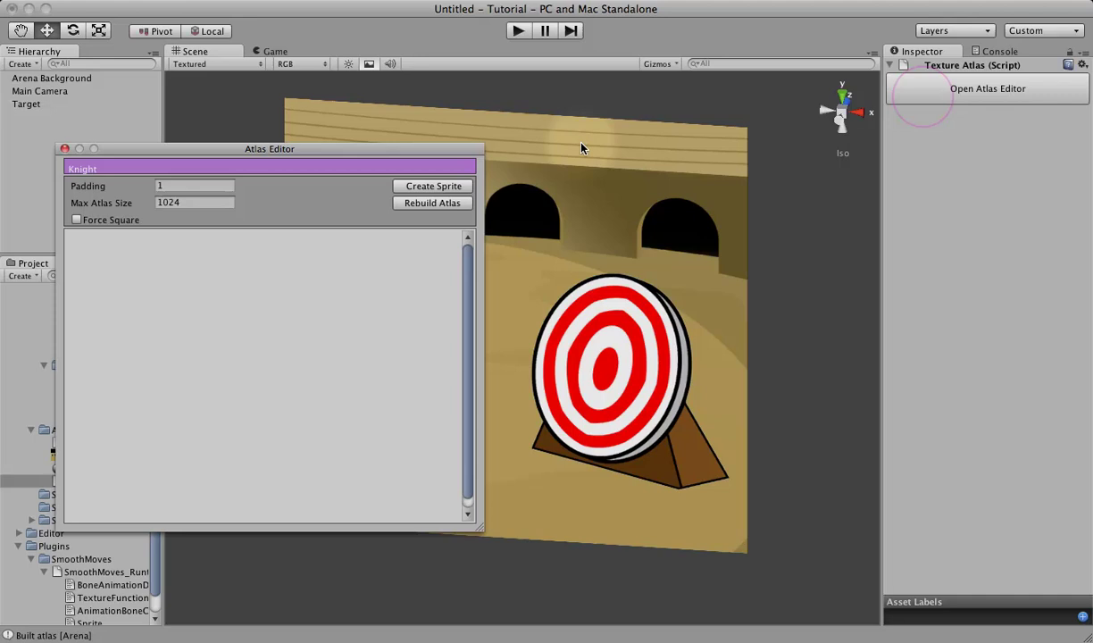
pyautogui.moveTo(415, 152); pyautogui.dragTo(747, 167)
pyautogui.moveTo(154, 464); pyautogui.dragTo(155, 393)
pyautogui.click(89, 375)
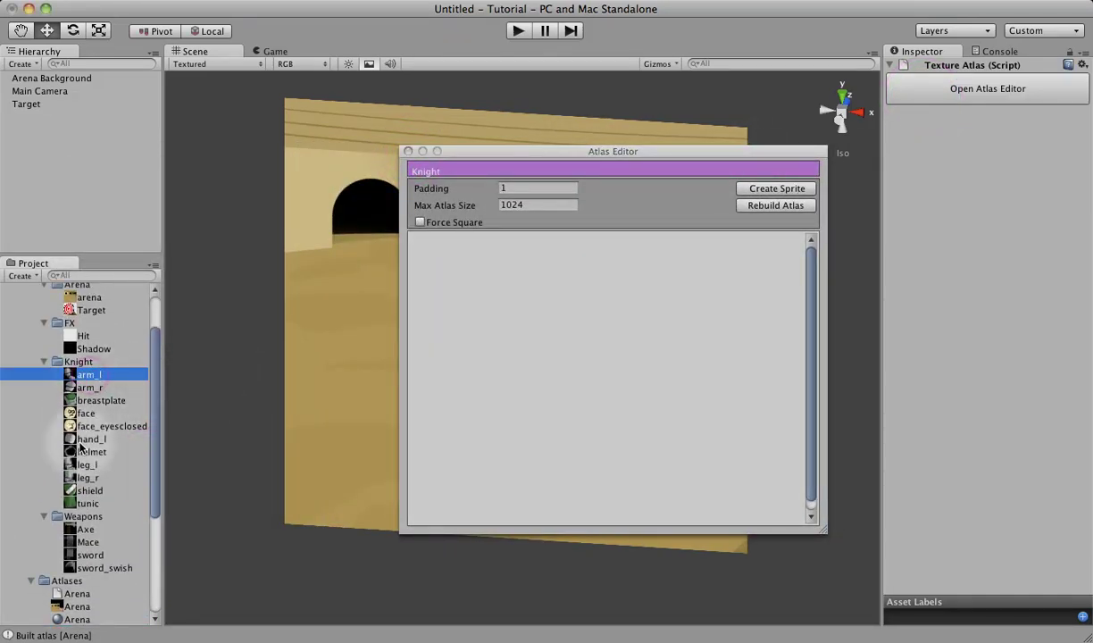
pyautogui.keyDown('shift'); pyautogui.click(87, 503); pyautogui.keyUp('shift')
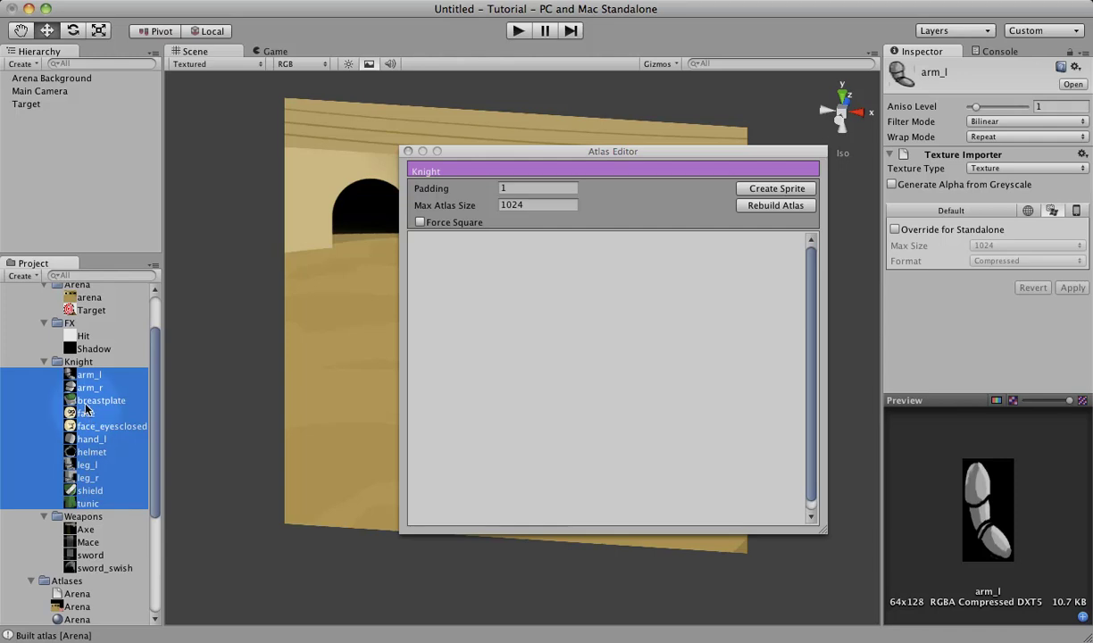
pyautogui.moveTo(81, 385); pyautogui.dragTo(580, 380)
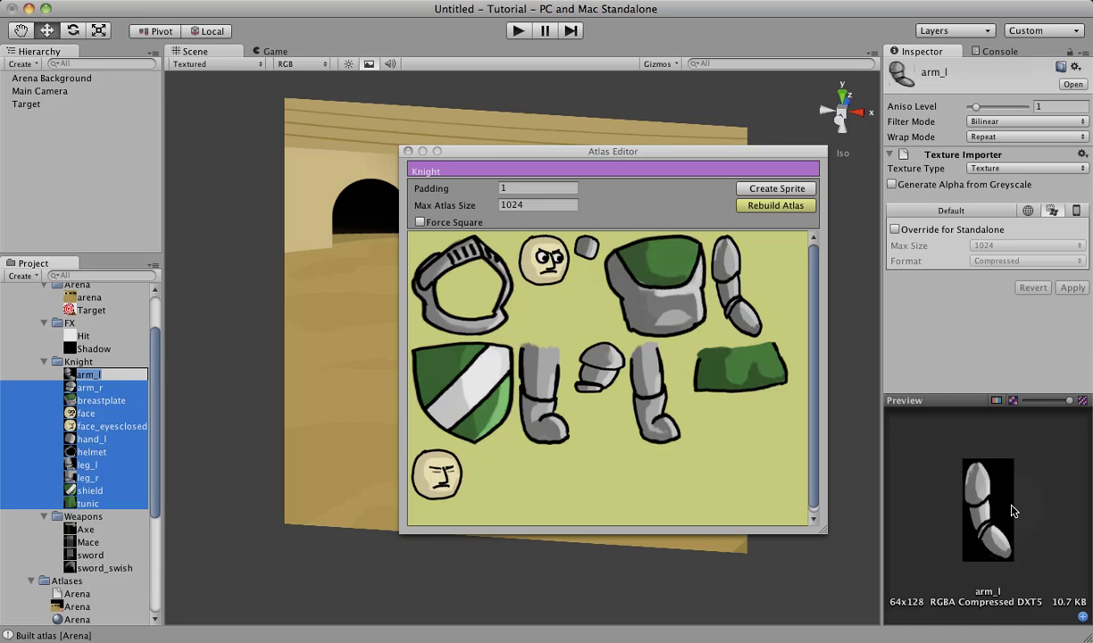
# Rebuild the Knight atlas with the pending texture import settings applied, producing a 512x512 texture
pyautogui.click(774, 208)
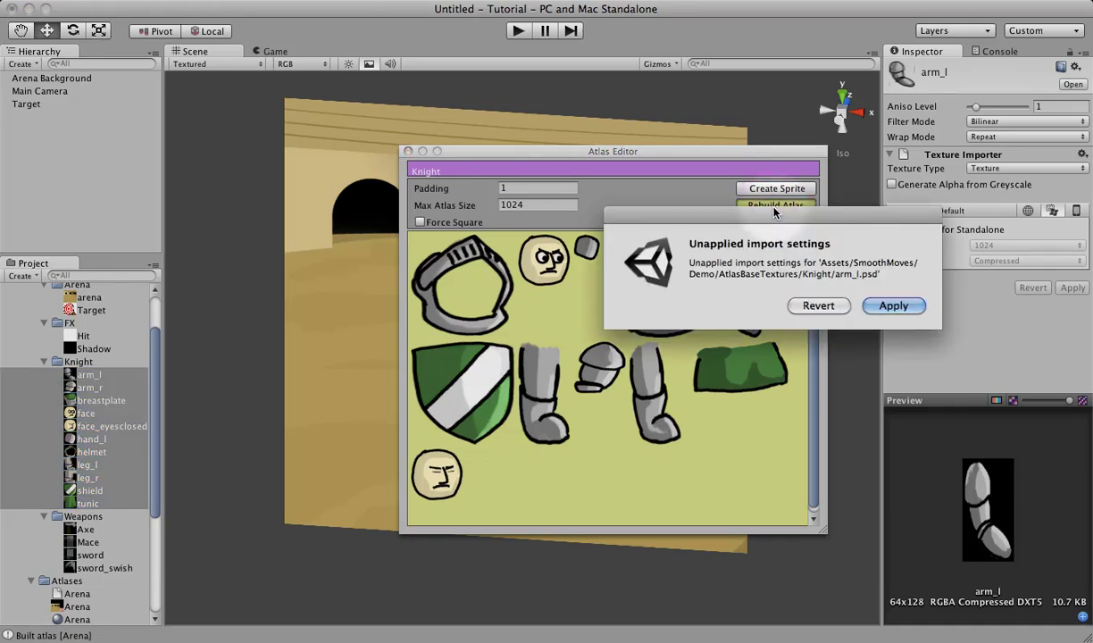
pyautogui.click(893, 306)
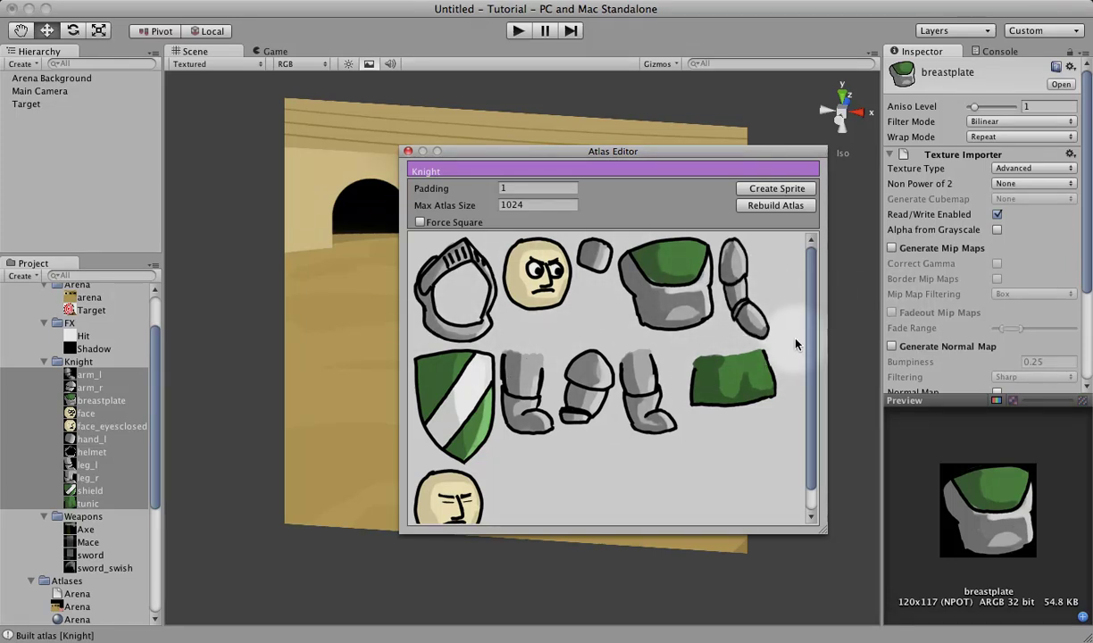
pyautogui.scroll(-1, 770, 347)
pyautogui.scroll(1, 767, 300)
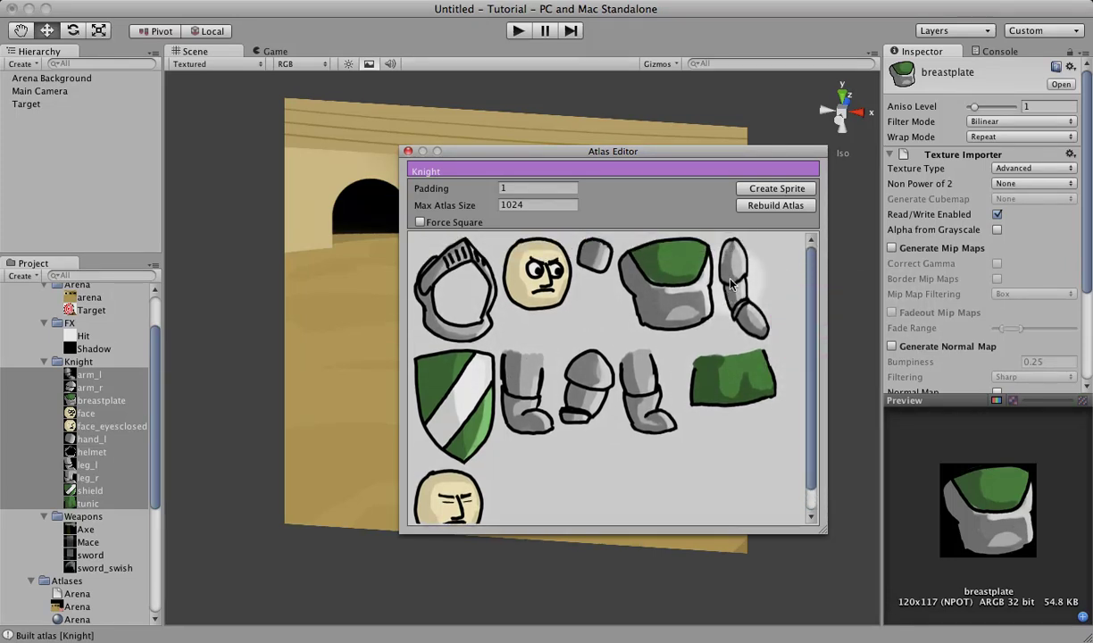
pyautogui.click(760, 204)
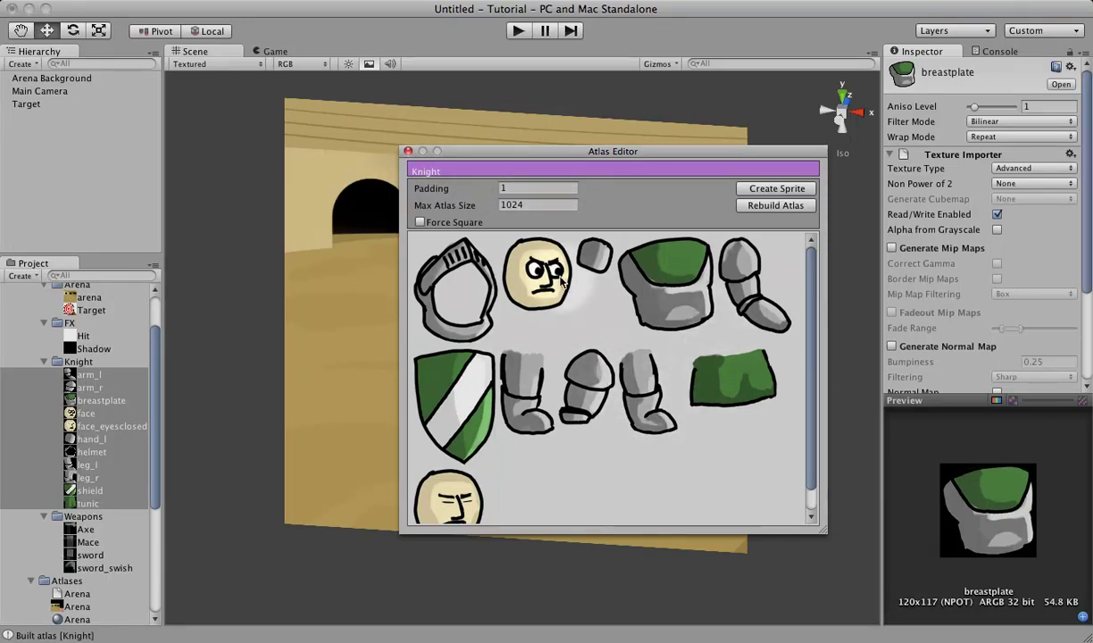
# Close the Atlas Editor and select the generated Knight atlas texture
pyautogui.click(408, 151)
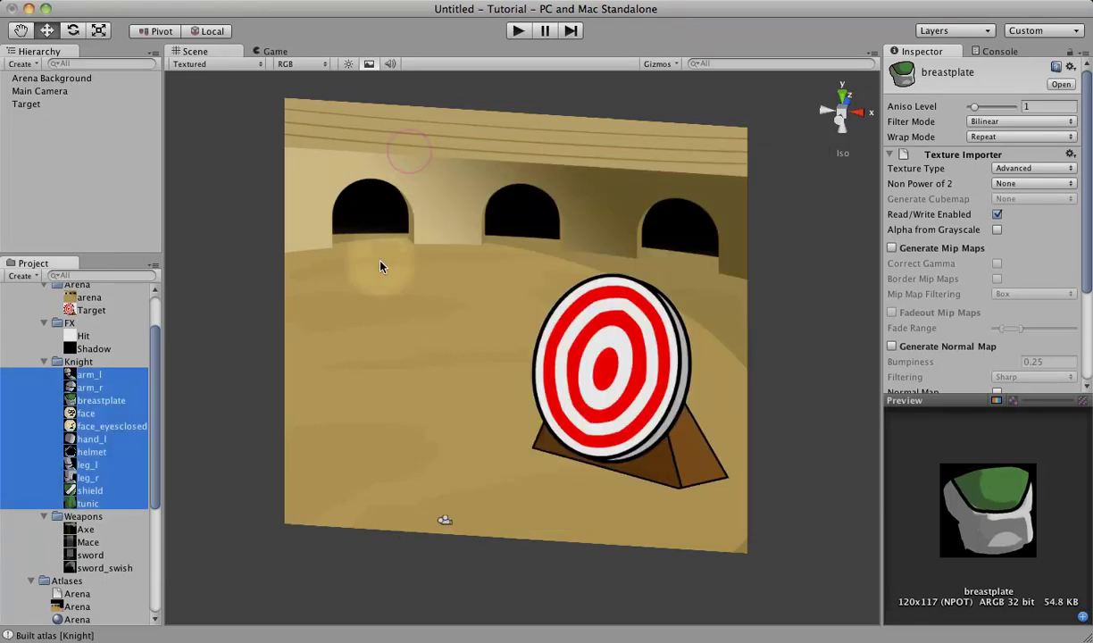
pyautogui.scroll(-5, 156, 420)
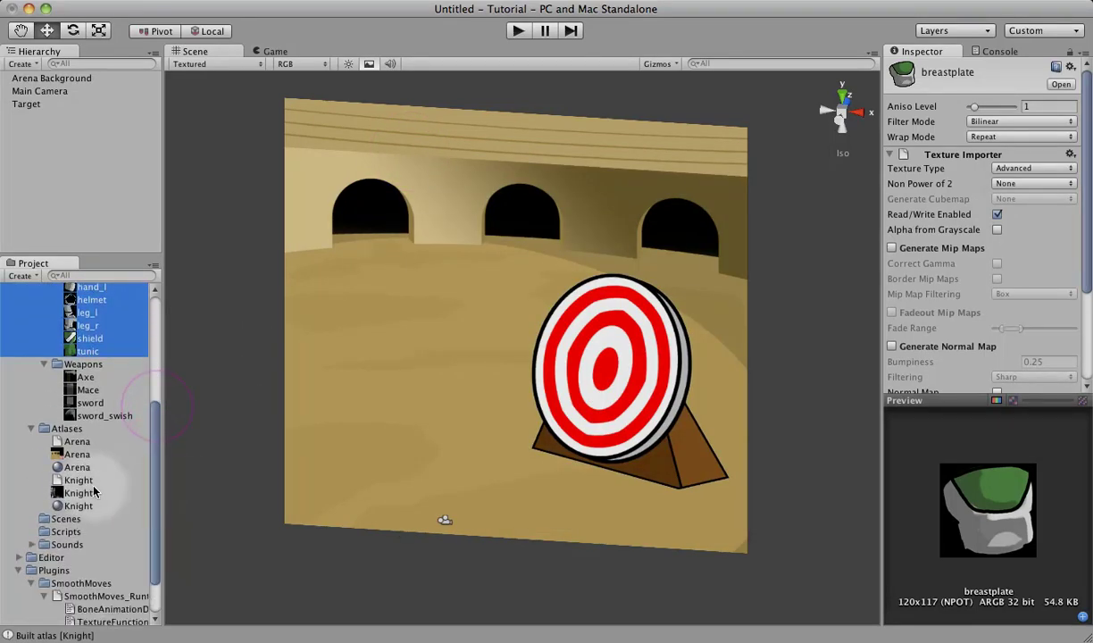
pyautogui.click(81, 493)
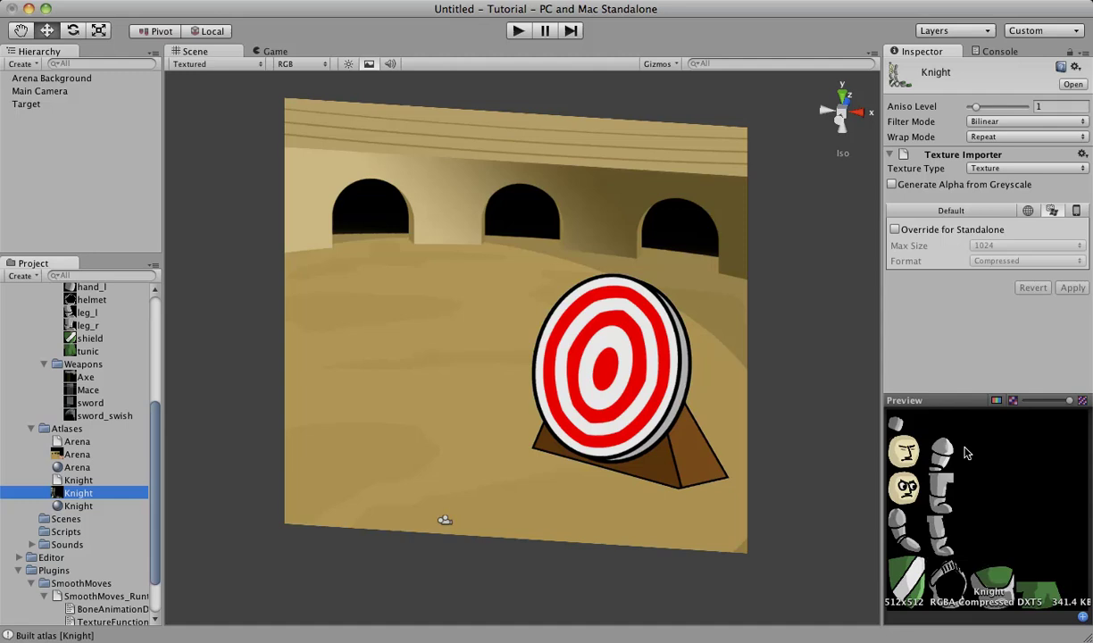
# Create a SmoothMoves Texture Atlas named Weapons in Atlases and open it in the Atlas Editor
pyautogui.click(76, 430)
pyautogui.rightClick(66, 429)
pyautogui.moveTo(134, 437)
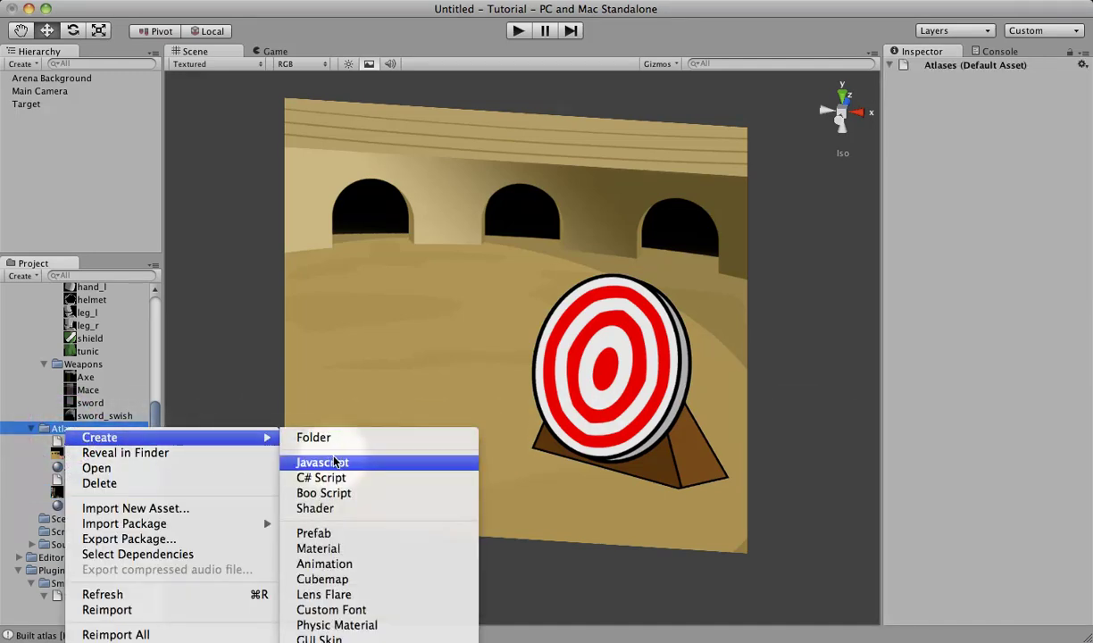
pyautogui.click(376, 640)
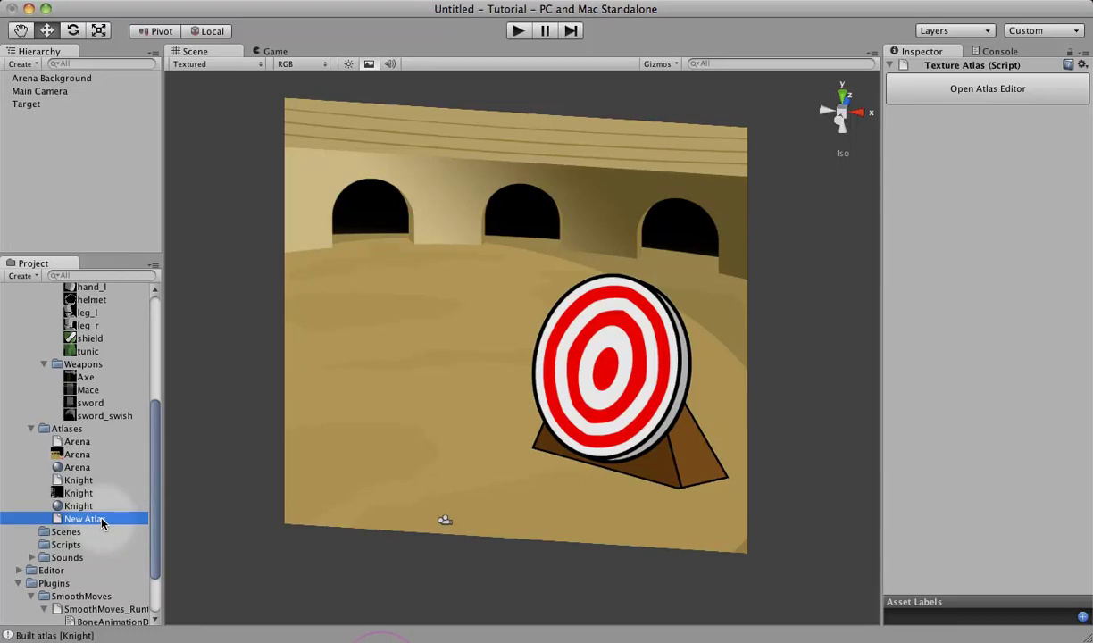
pyautogui.write('Weap')
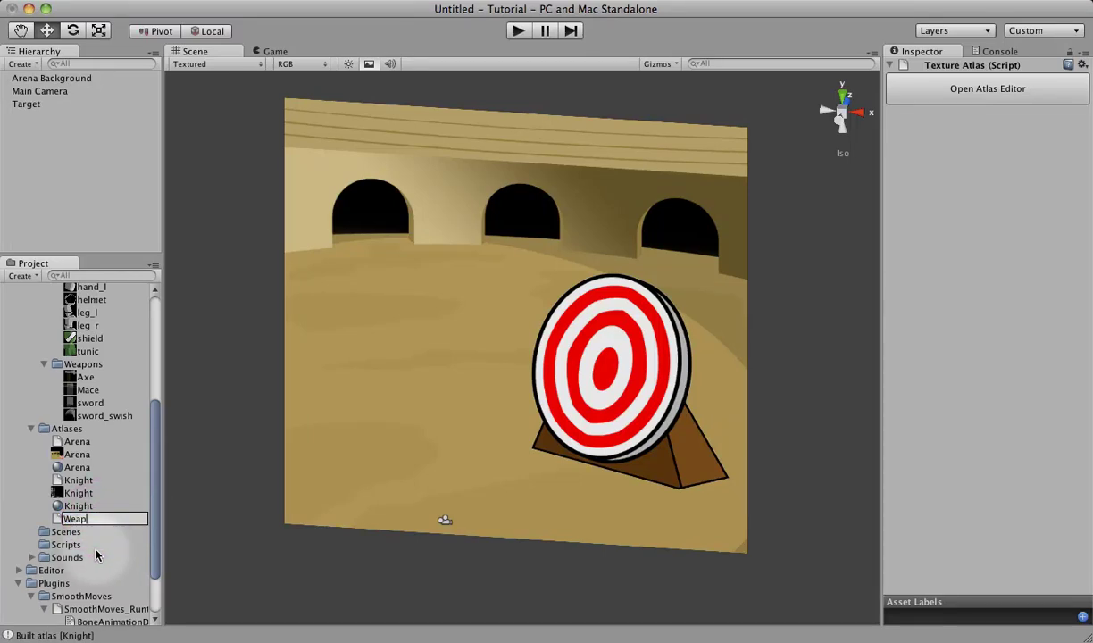
pyautogui.write('ons')
pyautogui.press('Return')
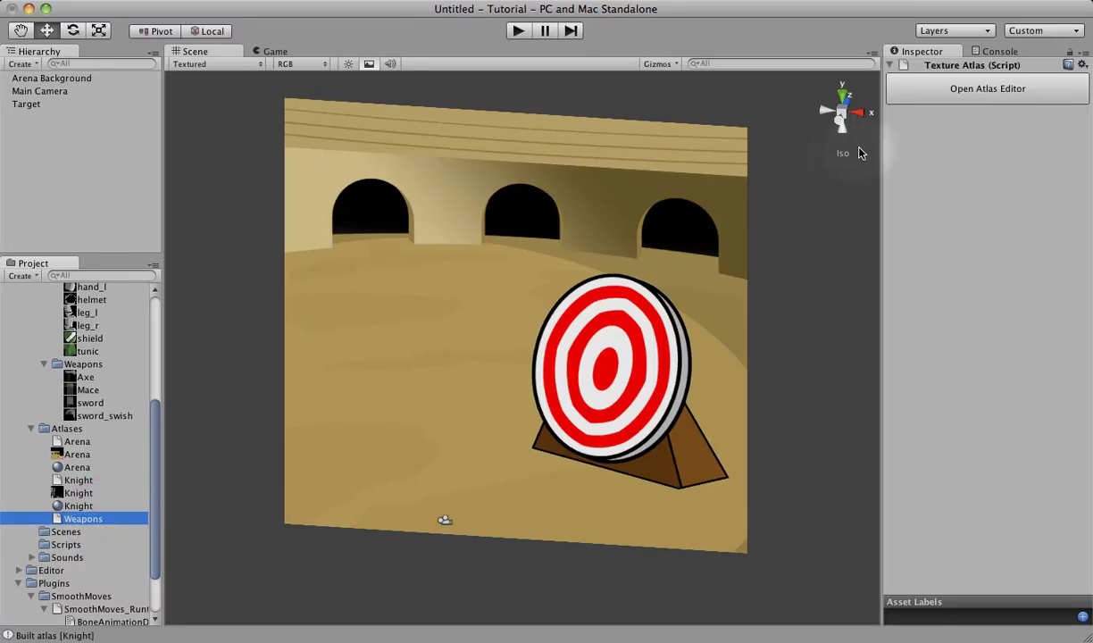
pyautogui.click(912, 94)
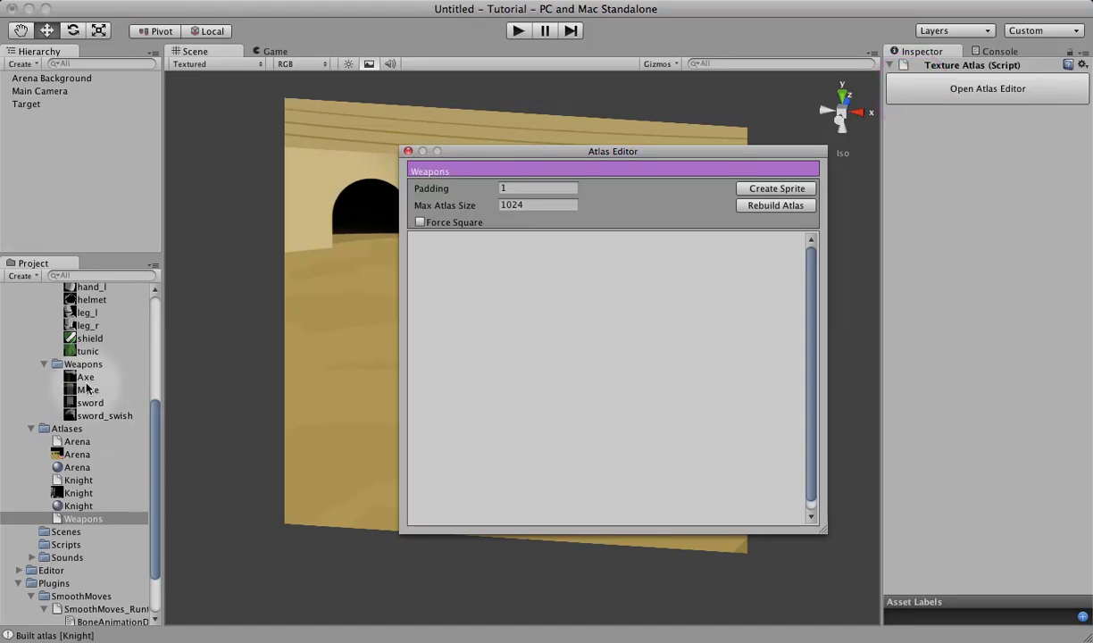
# Add Axe, Mace, sword and sword_swish to the Weapons atlas, rebuild with import settings applied, and close the editor
pyautogui.click(85, 377)
pyautogui.keyDown('shift'); pyautogui.click(85, 415); pyautogui.keyUp('shift')
pyautogui.moveTo(76, 373); pyautogui.dragTo(551, 371)
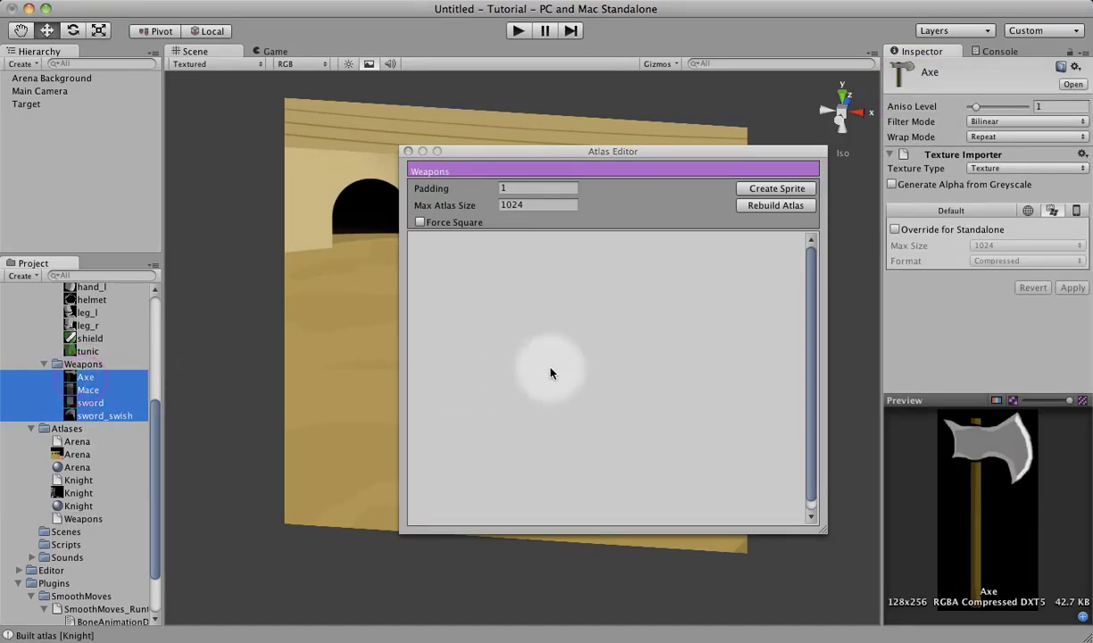
pyautogui.click(746, 205)
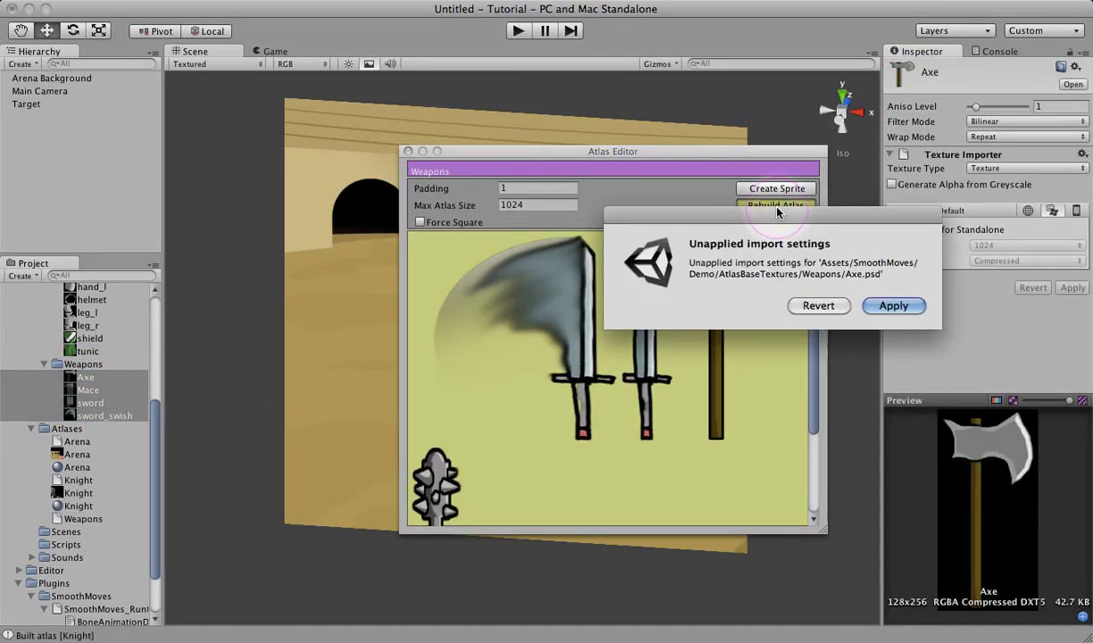
pyautogui.click(894, 306)
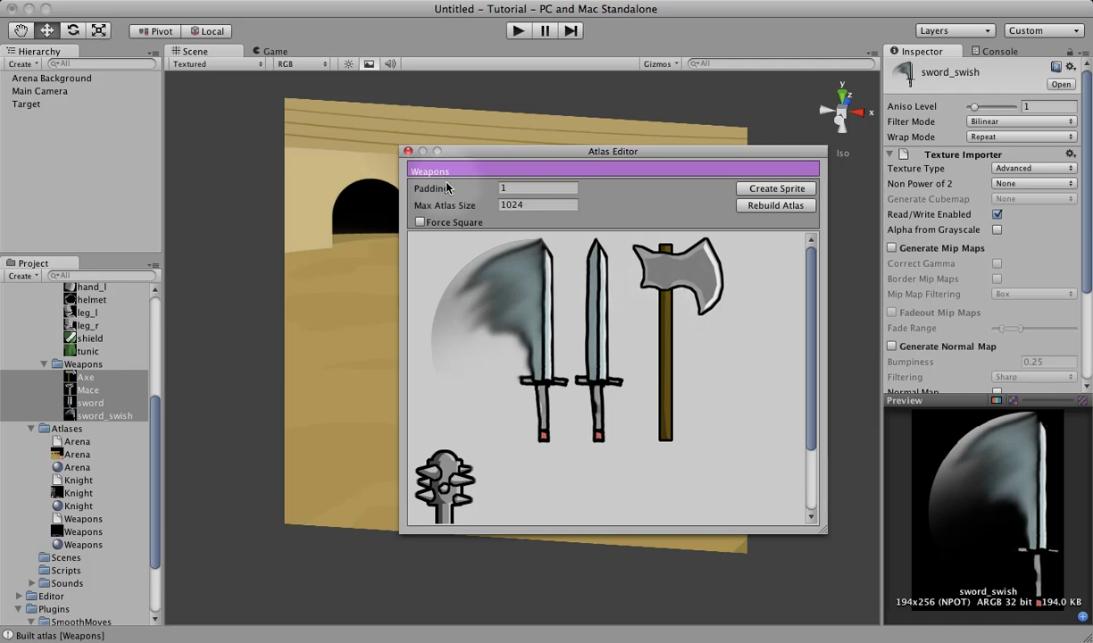
pyautogui.click(408, 153)
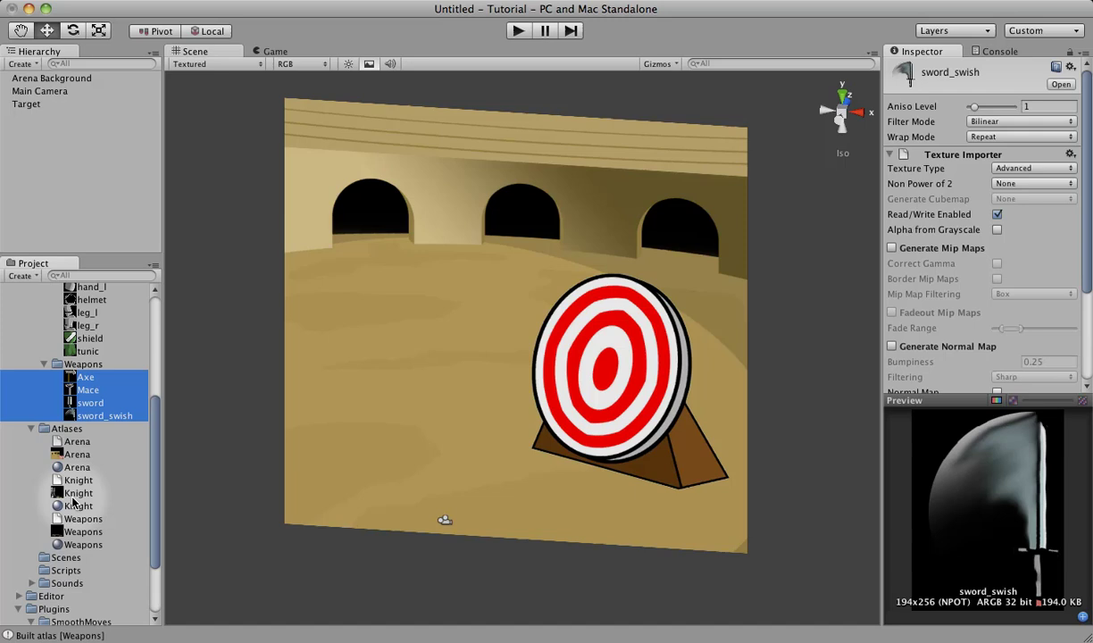
# Create a SmoothMoves Bone Animation asset from the Animations folder's Create menu
pyautogui.moveTo(154, 442); pyautogui.dragTo(148, 343)
pyautogui.rightClick(85, 317)
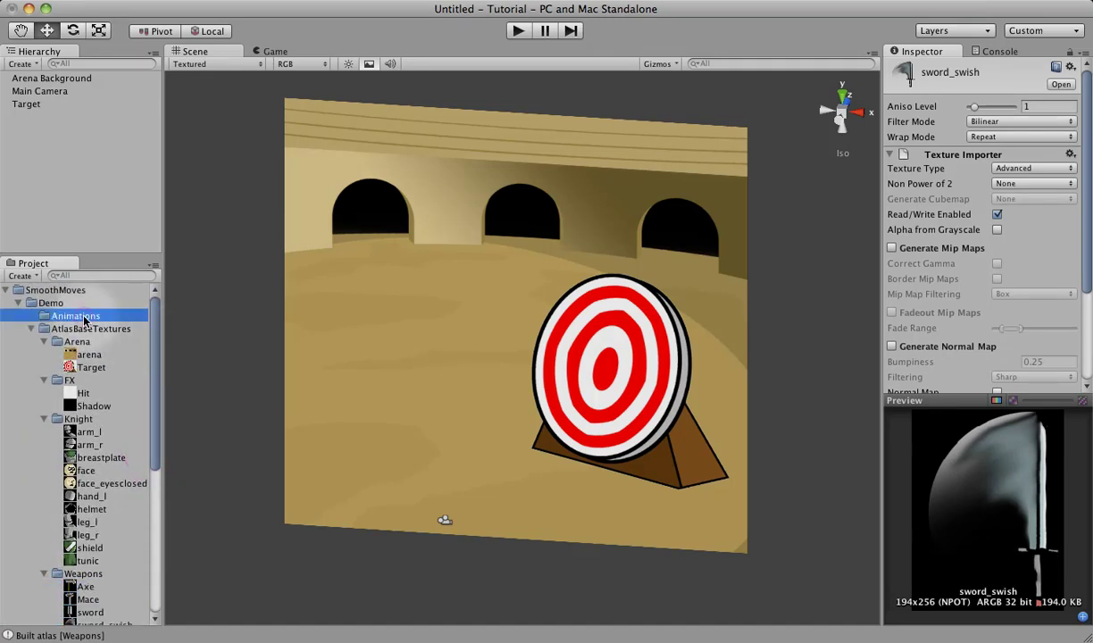
pyautogui.moveTo(107, 323)
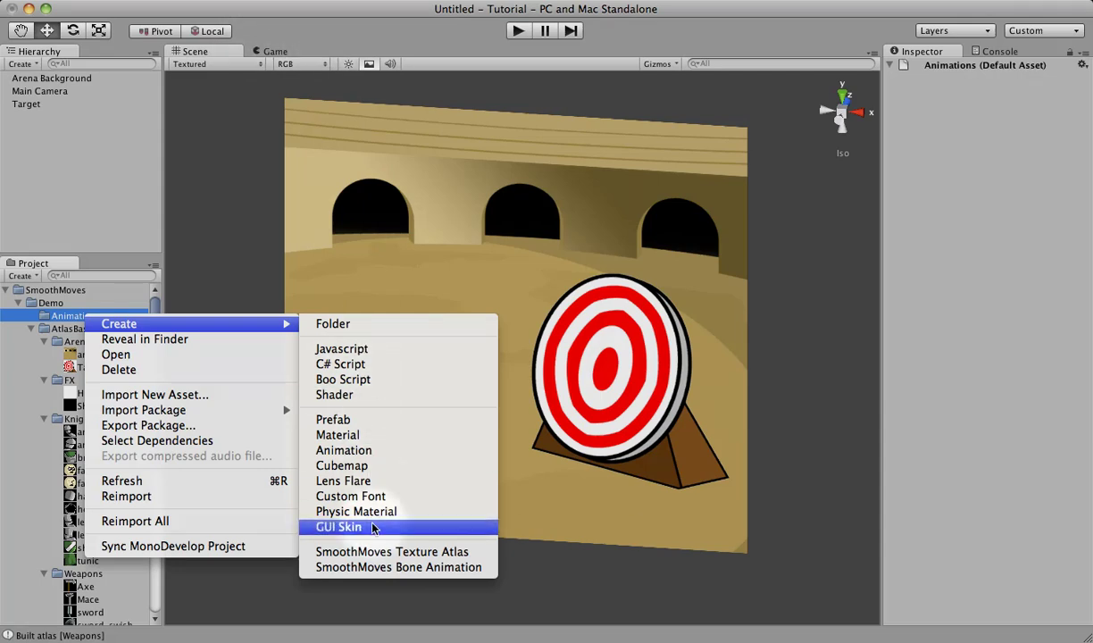
pyautogui.click(386, 568)
pyautogui.moveTo(223, 324)
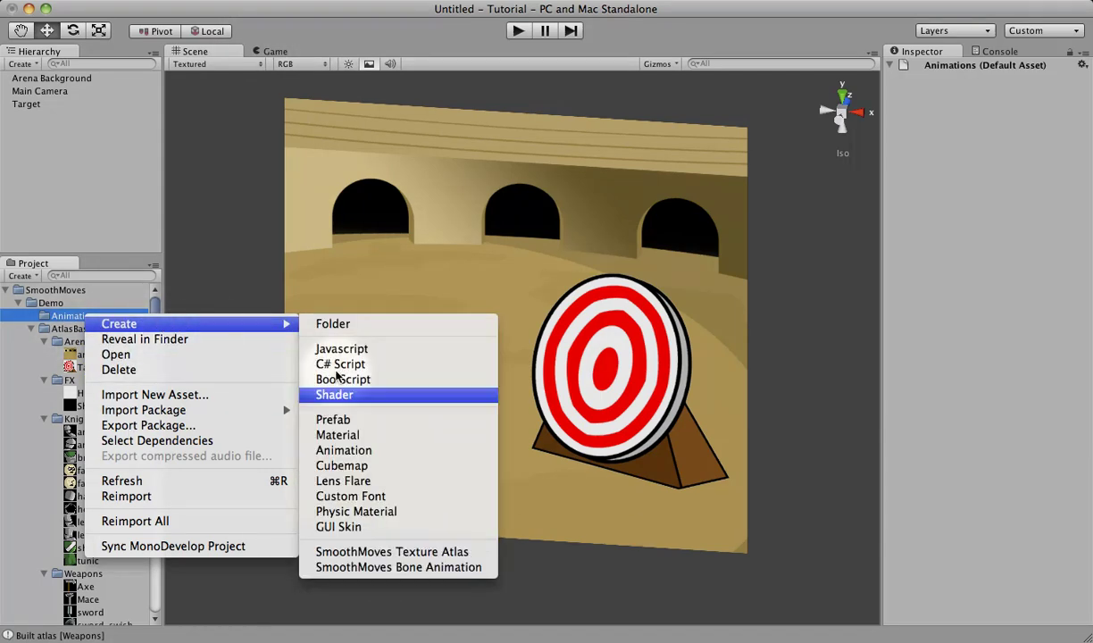
pyautogui.click(426, 568)
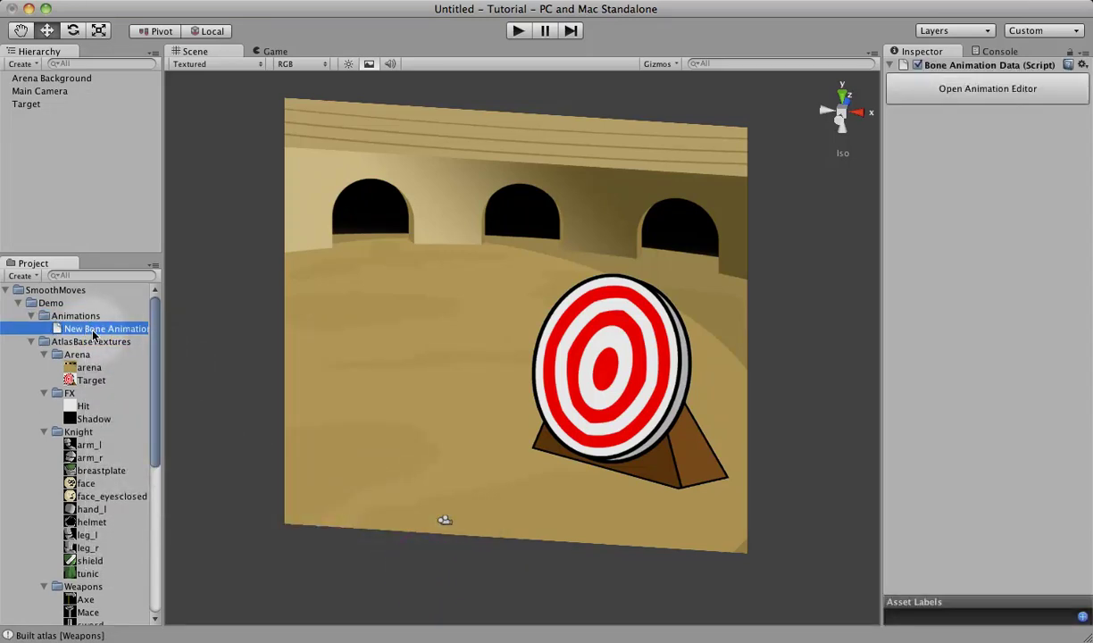
# Name the new bone animation Knight, then open Window > SmoothMoves Animation Editor
pyautogui.click(93, 330)
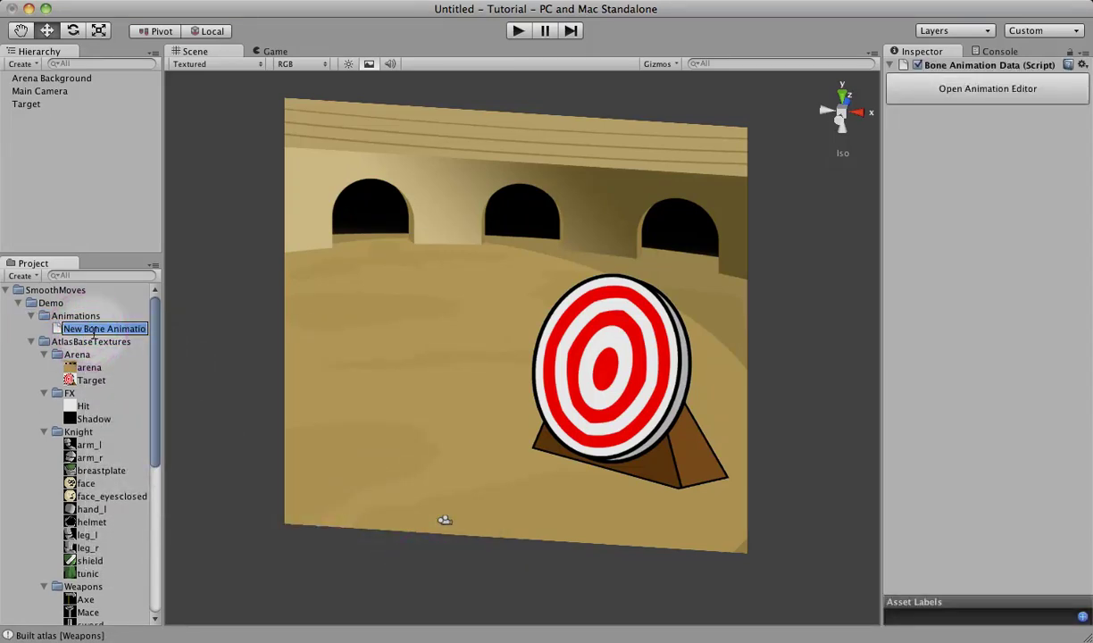
pyautogui.write('Knight')
pyautogui.press('Return')
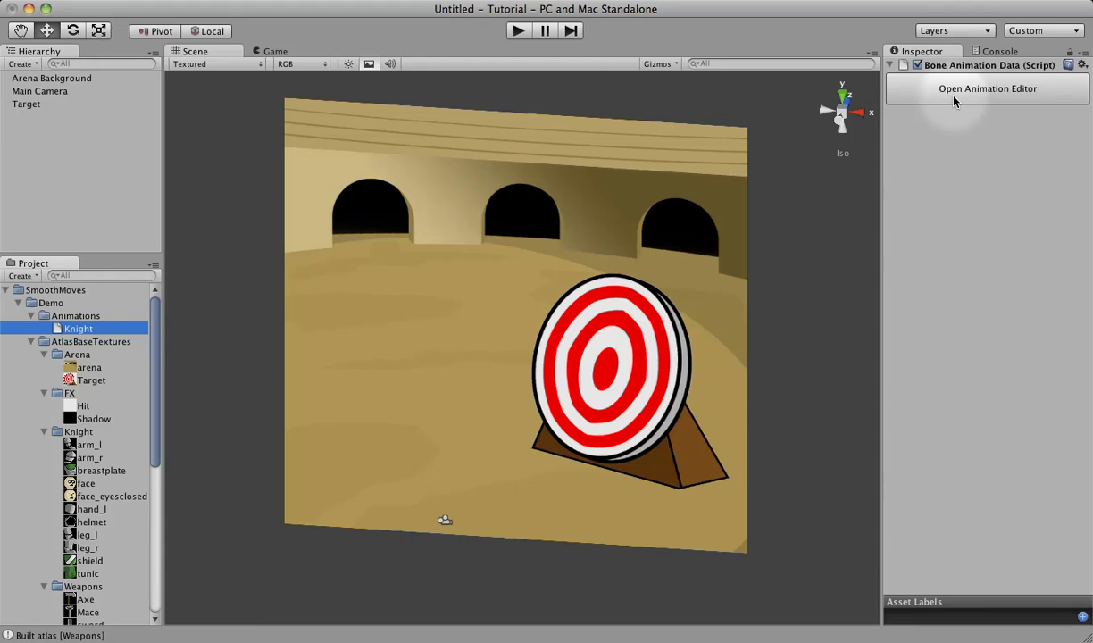
pyautogui.click(461, 1)
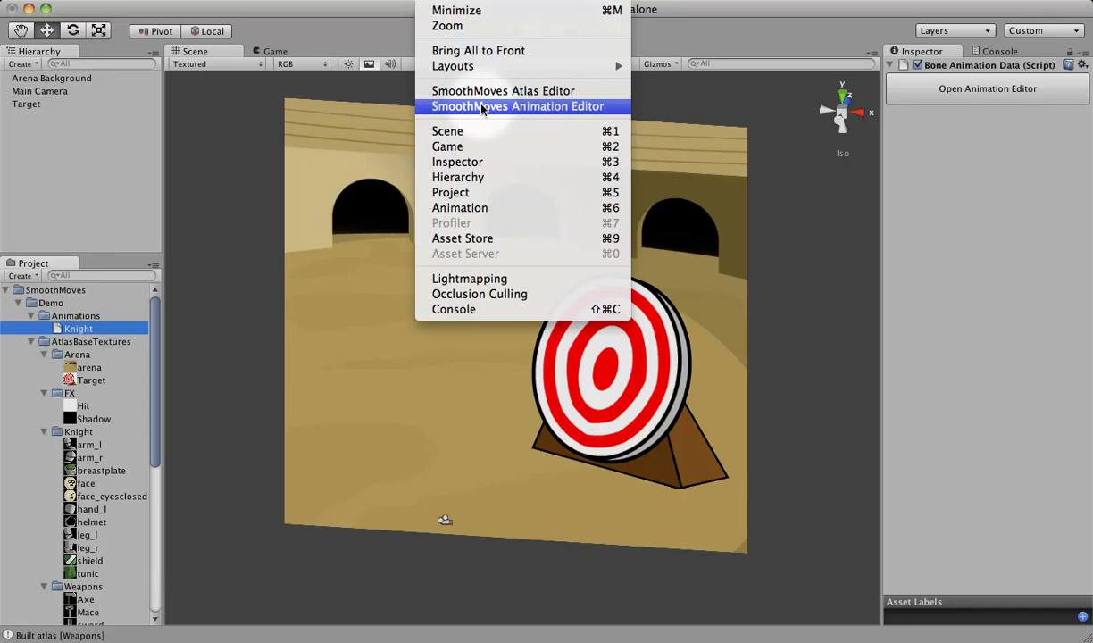
pyautogui.click(929, 129)
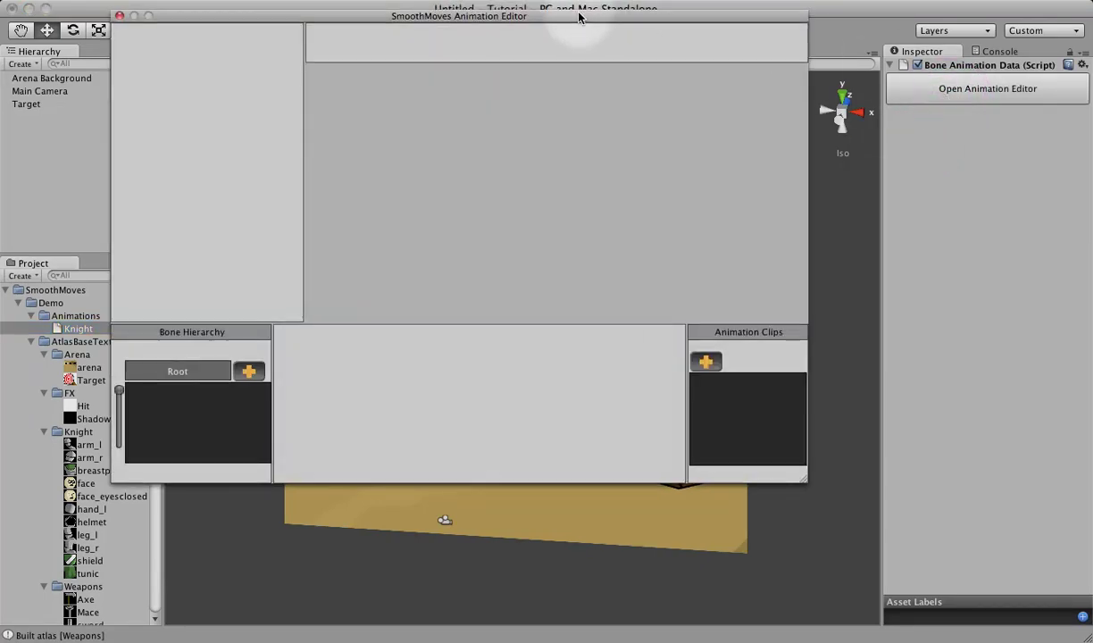
# Reposition and enlarge the Animation Editor window, then raise the splitter so the Bone Hierarchy panels are taller
pyautogui.moveTo(609, 44); pyautogui.dragTo(586, 30)
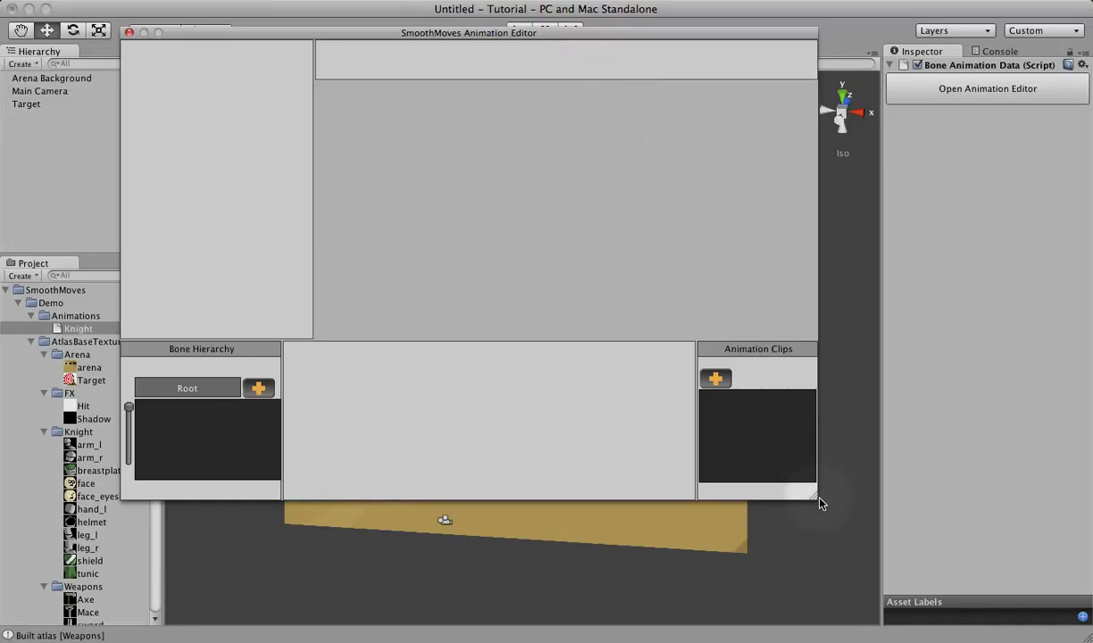
pyautogui.moveTo(815, 501); pyautogui.dragTo(841, 569)
pyautogui.click(540, 220)
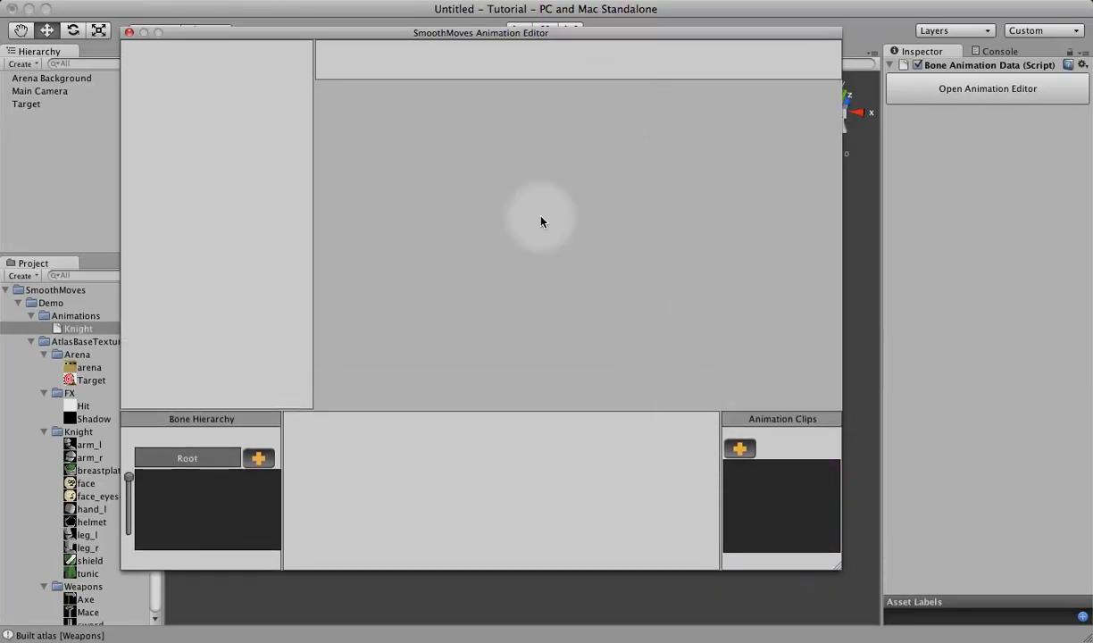
pyautogui.moveTo(402, 31); pyautogui.dragTo(412, 31)
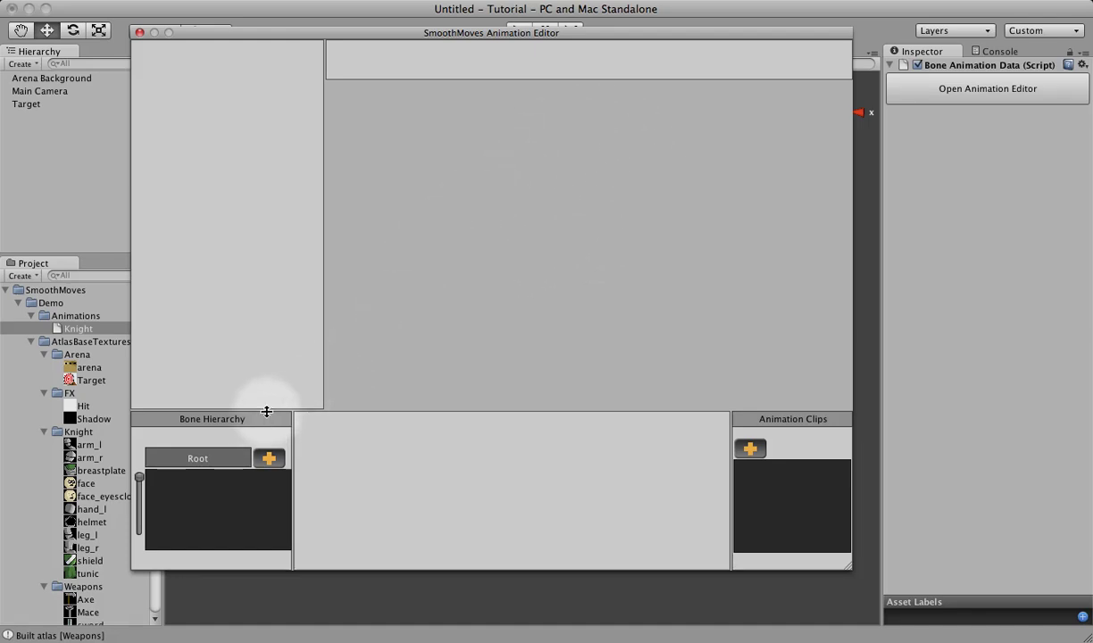
pyautogui.moveTo(266, 412); pyautogui.dragTo(266, 366)
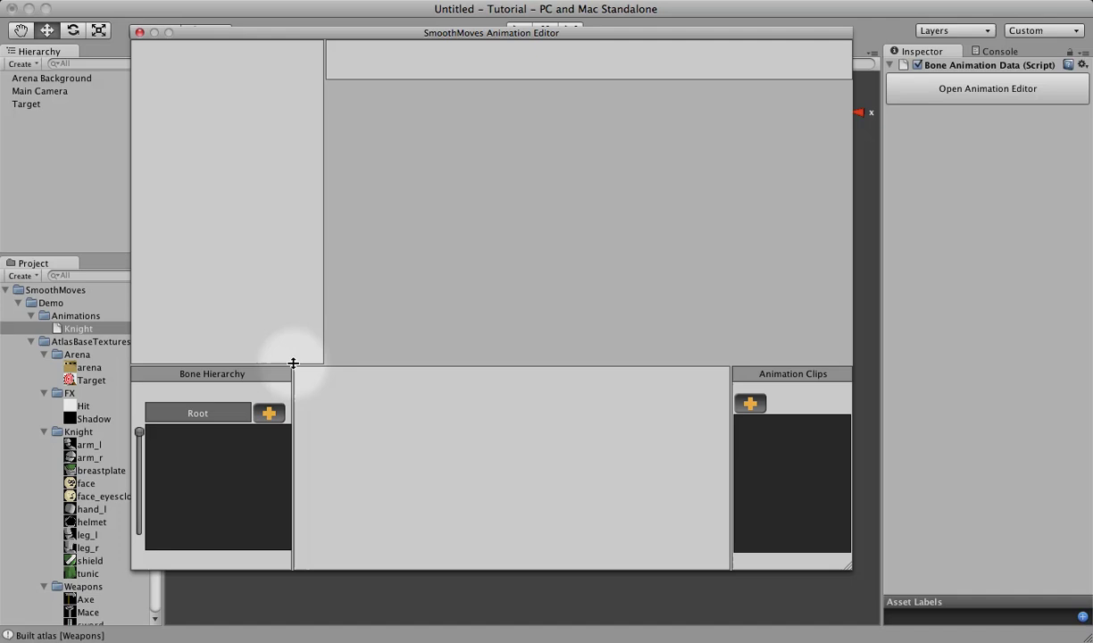
pyautogui.moveTo(296, 365); pyautogui.dragTo(297, 310)
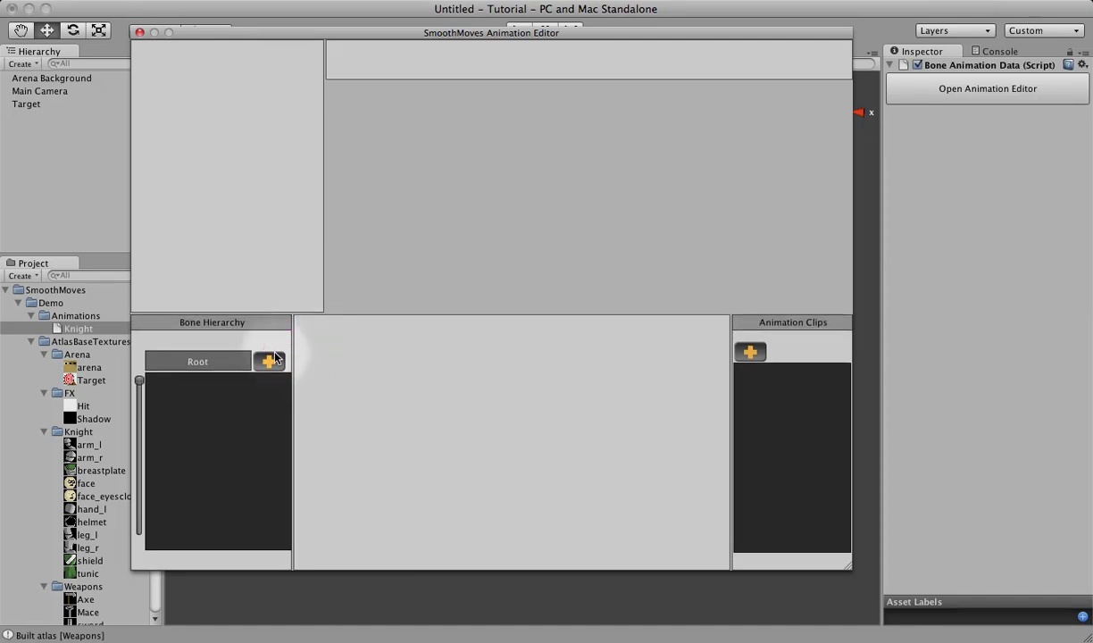
# Add three new bones under the Root bone
pyautogui.click(189, 367)
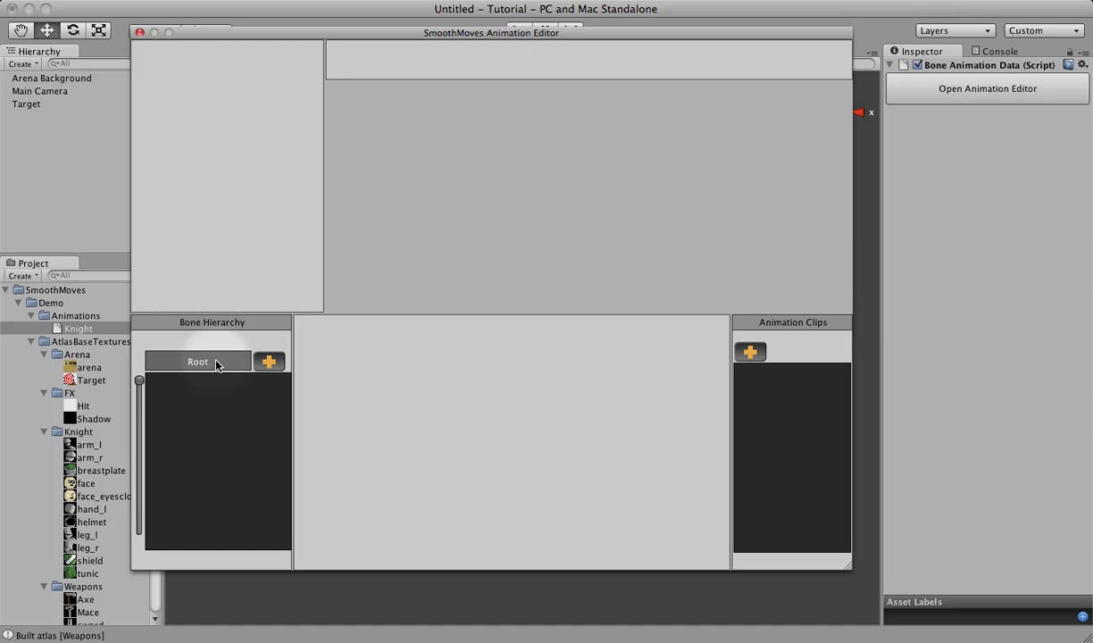
pyautogui.click(270, 363)
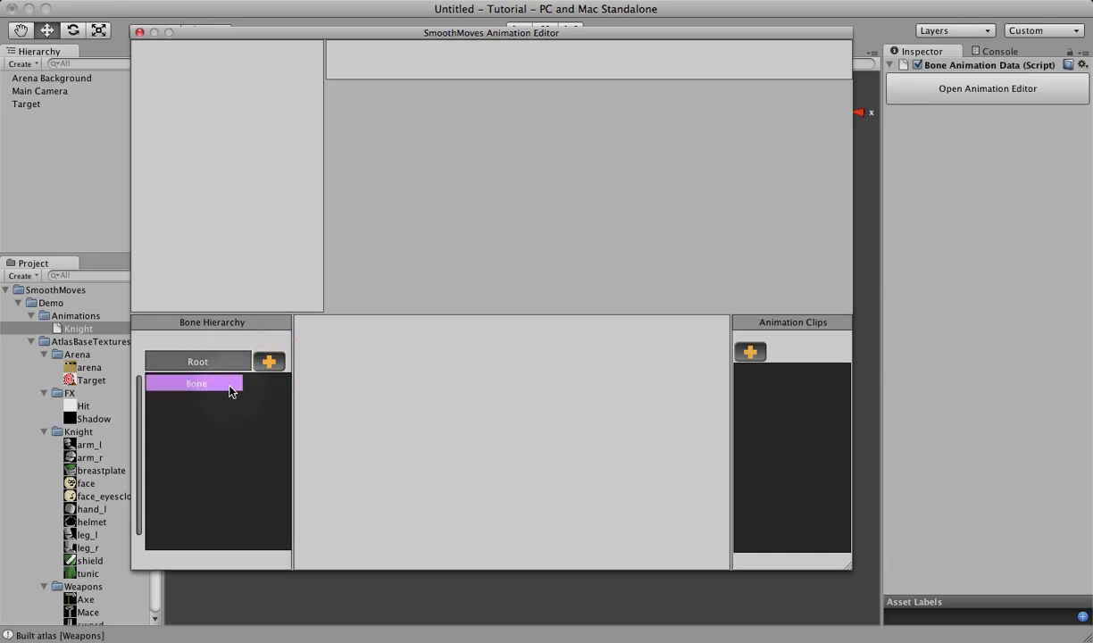
pyautogui.click(269, 360)
pyautogui.click(269, 361)
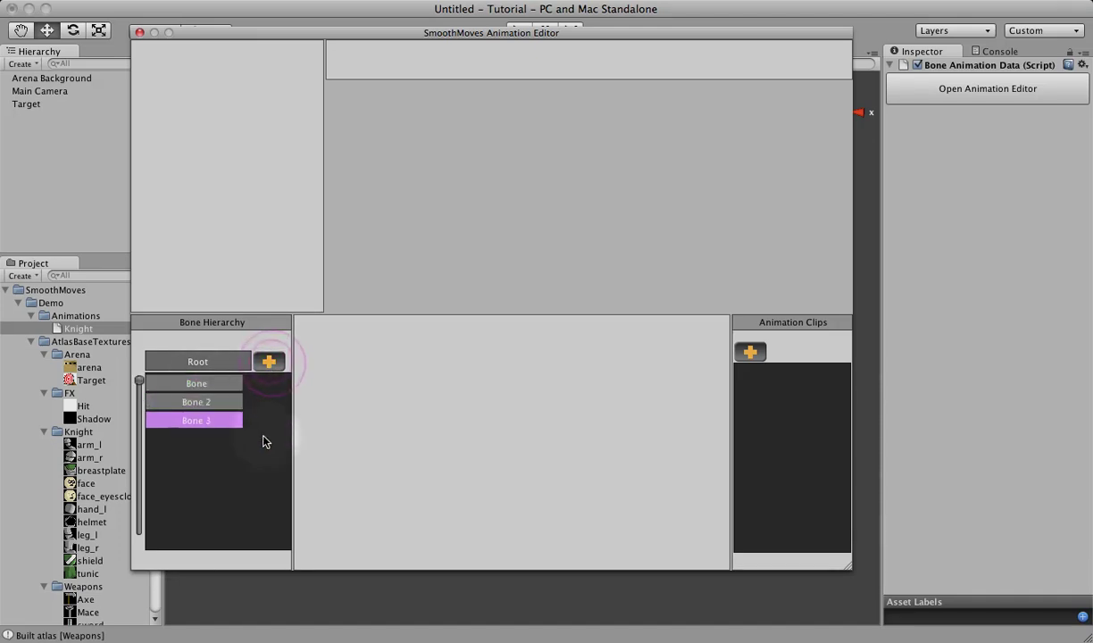
# Rename the first new bone to Body
pyautogui.click(215, 386)
pyautogui.rightClick(215, 390)
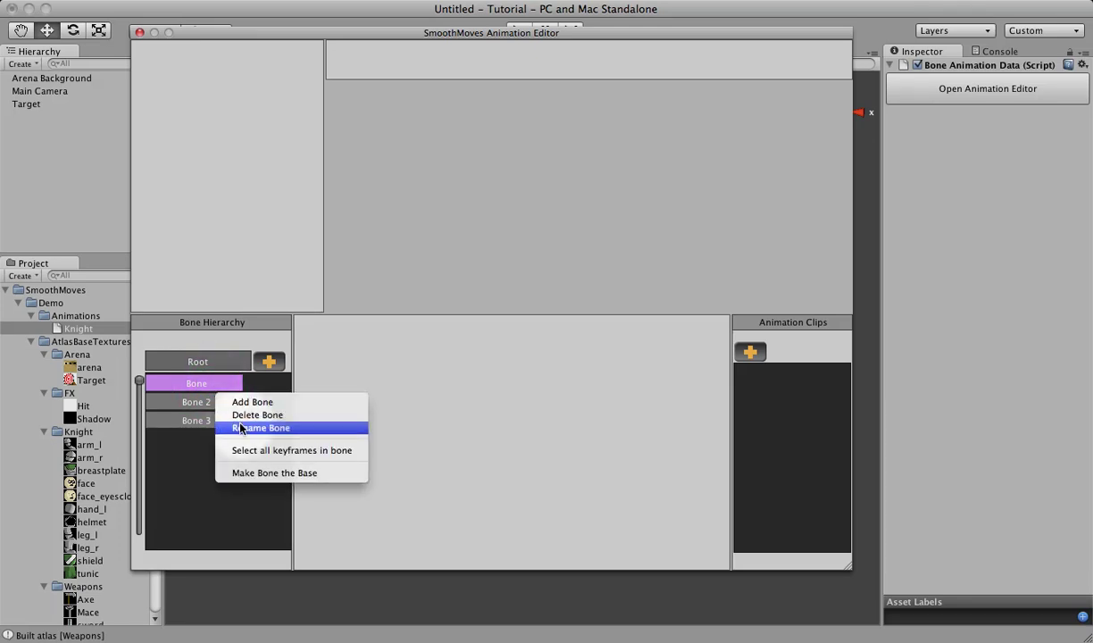
pyautogui.click(241, 429)
pyautogui.moveTo(182, 384); pyautogui.dragTo(148, 382)
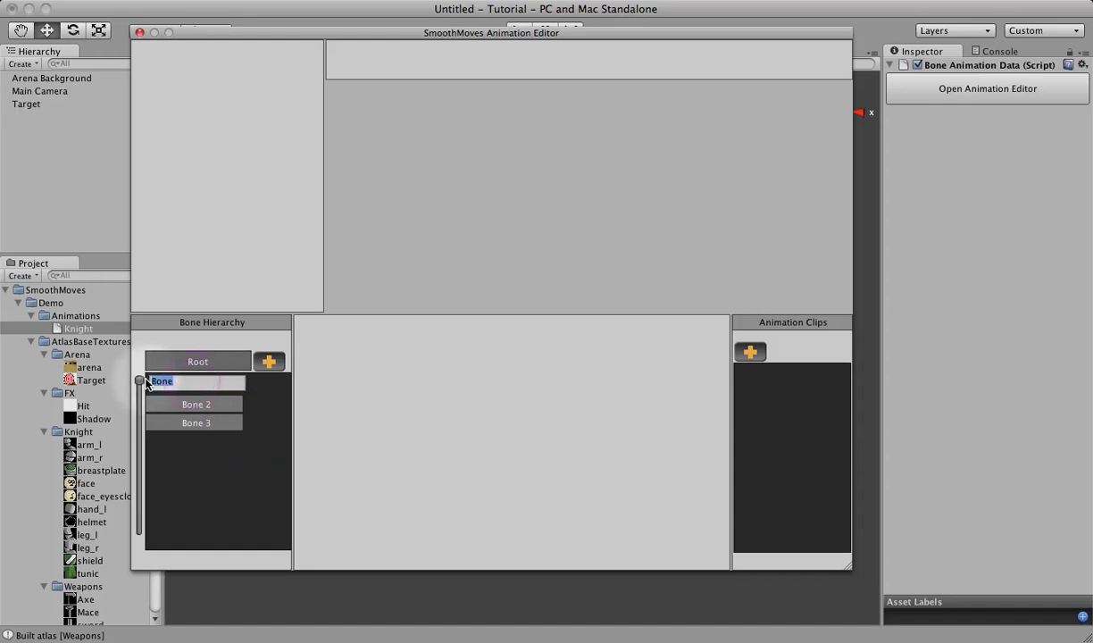
pyautogui.write('Body')
pyautogui.press('Return')
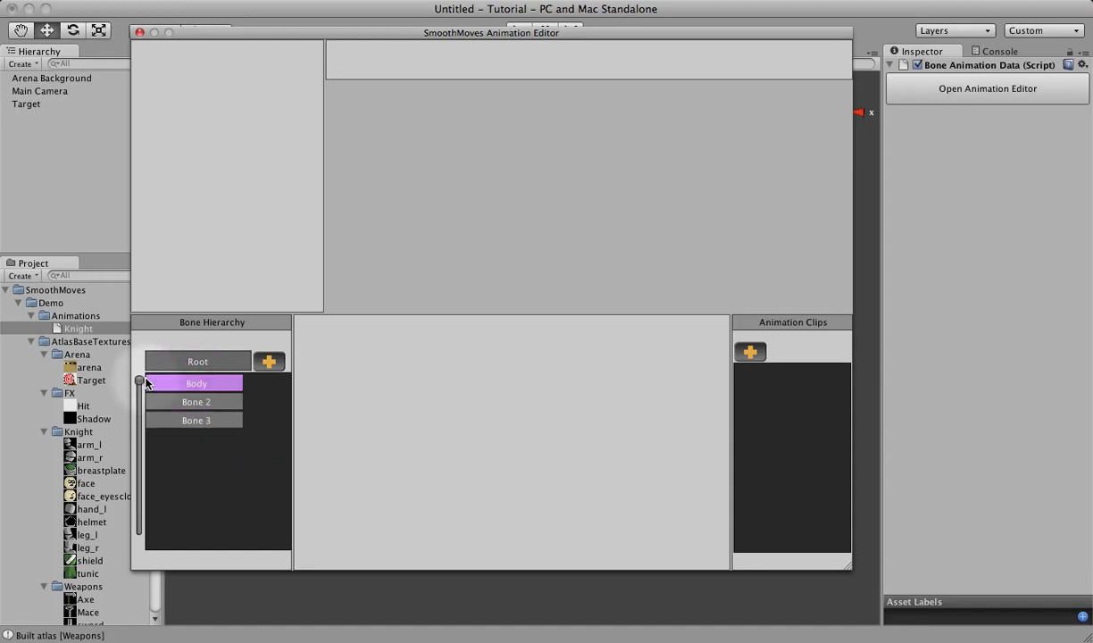
# Rename Bone 2 to Head and Bone 3 to Helmet
pyautogui.click(210, 408)
pyautogui.rightClick(210, 409)
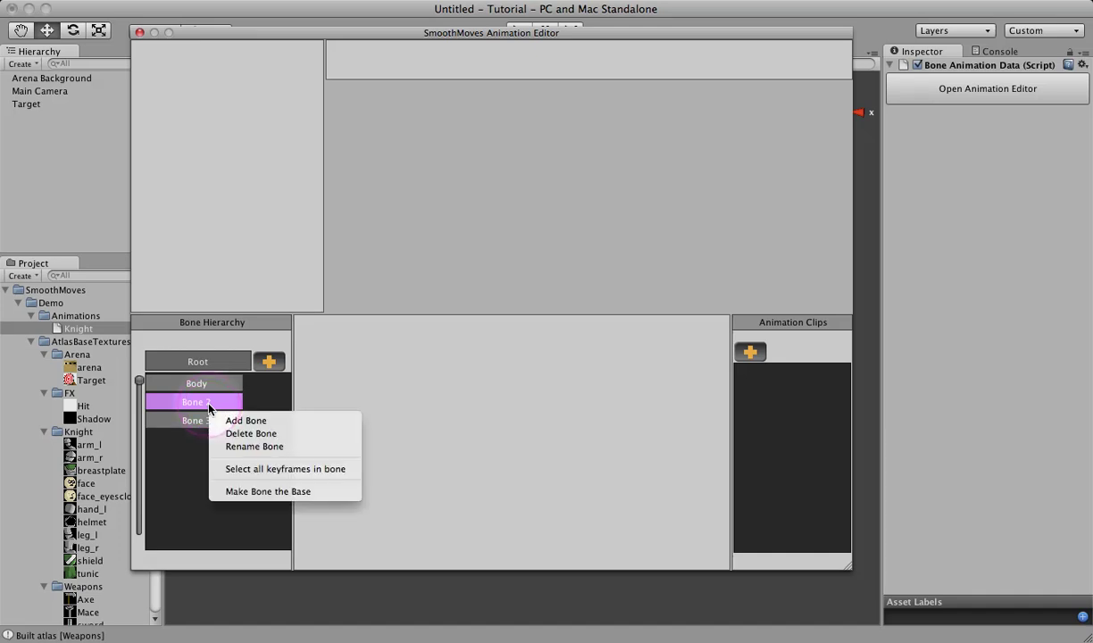
pyautogui.click(237, 446)
pyautogui.moveTo(205, 403); pyautogui.dragTo(151, 403)
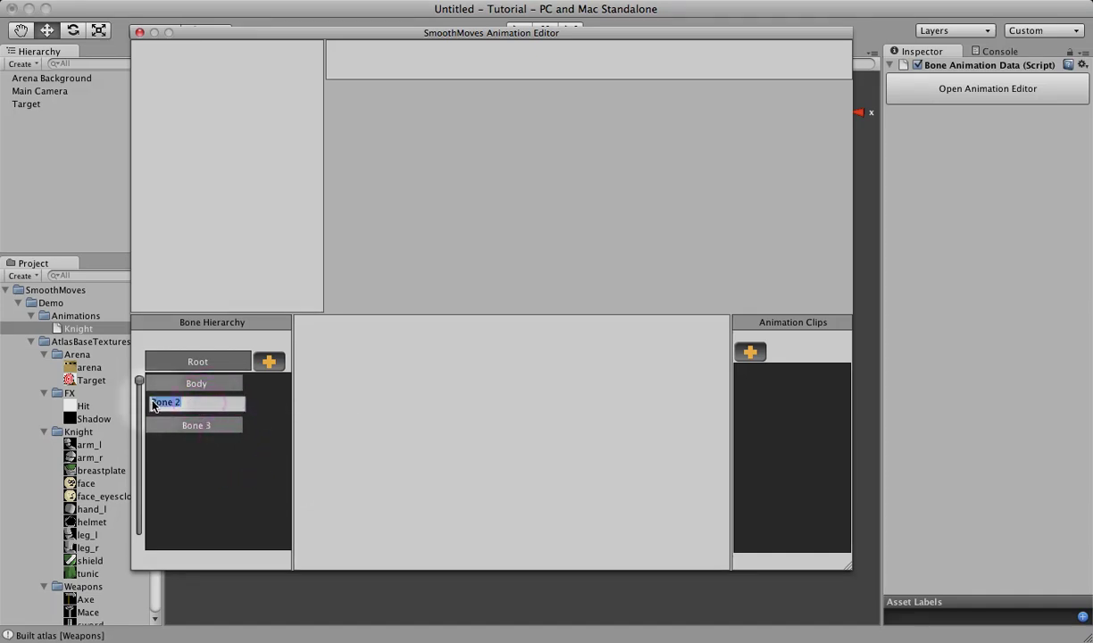
pyautogui.write('Head')
pyautogui.press('Return')
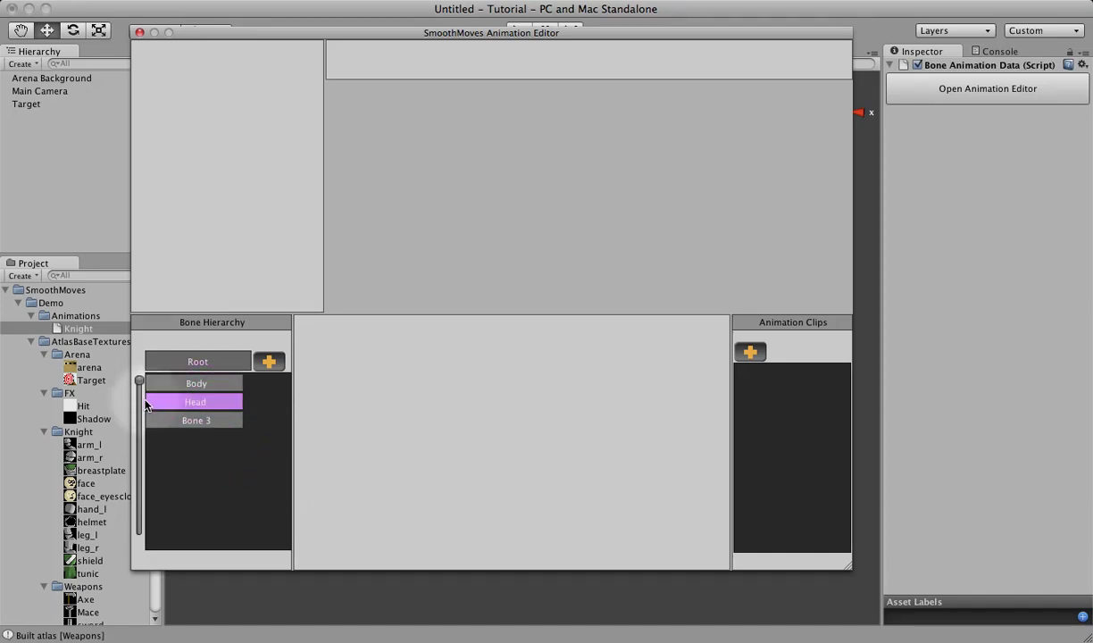
pyautogui.click(194, 420)
pyautogui.rightClick(195, 420)
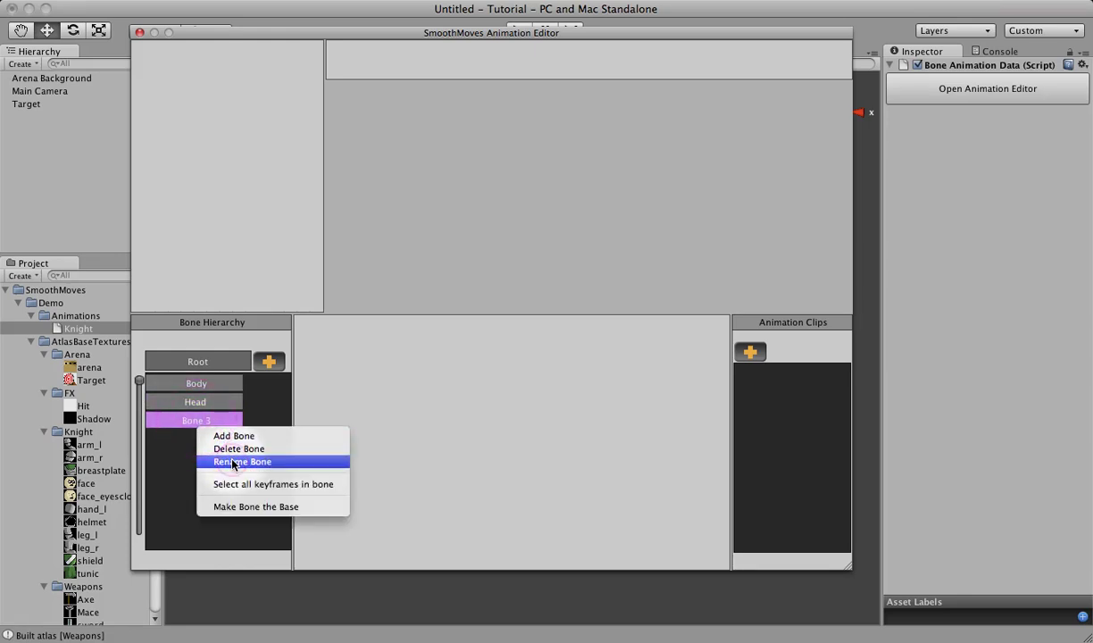
pyautogui.click(232, 460)
pyautogui.moveTo(197, 424); pyautogui.dragTo(134, 422)
pyautogui.write('Helmet')
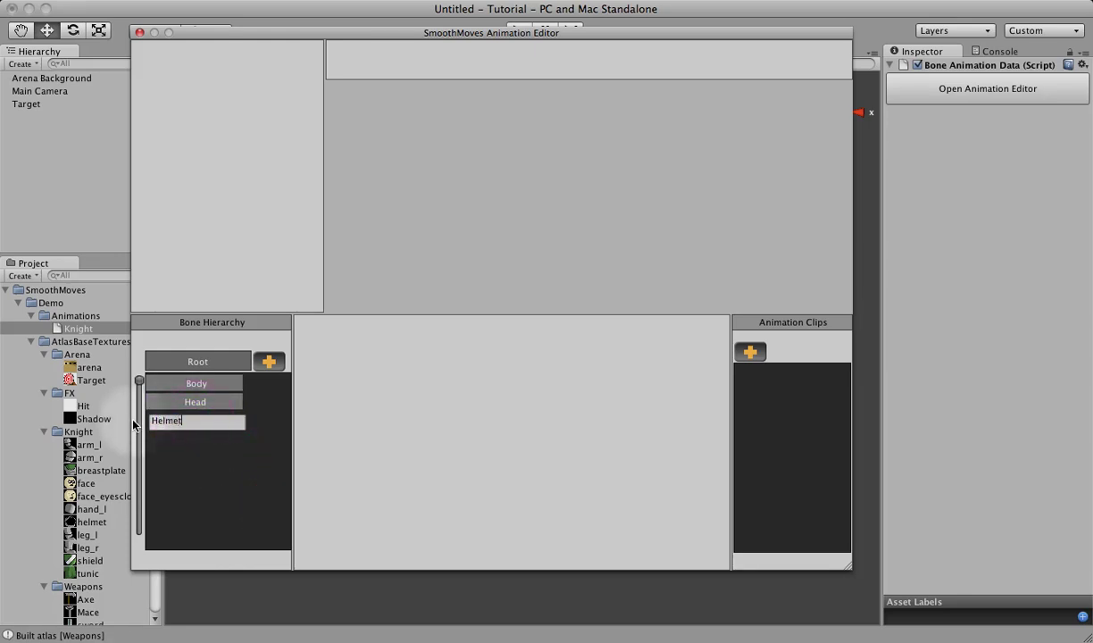
pyautogui.press('Return')
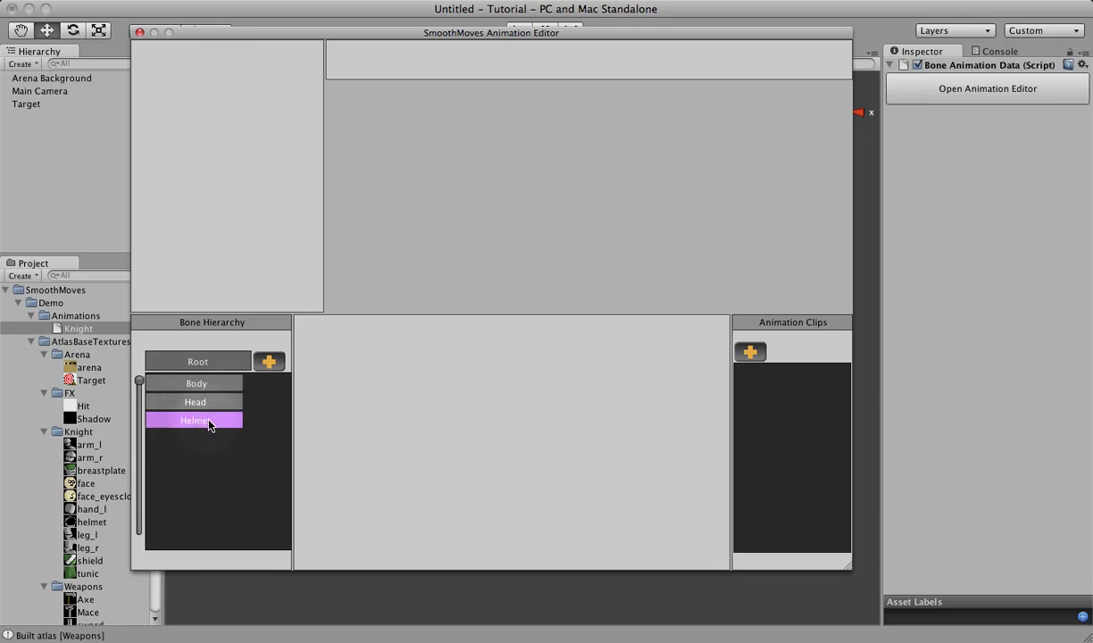
# Drag the Helmet bone onto Head, leaving Body and Head directly under Root
pyautogui.moveTo(212, 420); pyautogui.dragTo(213, 408)
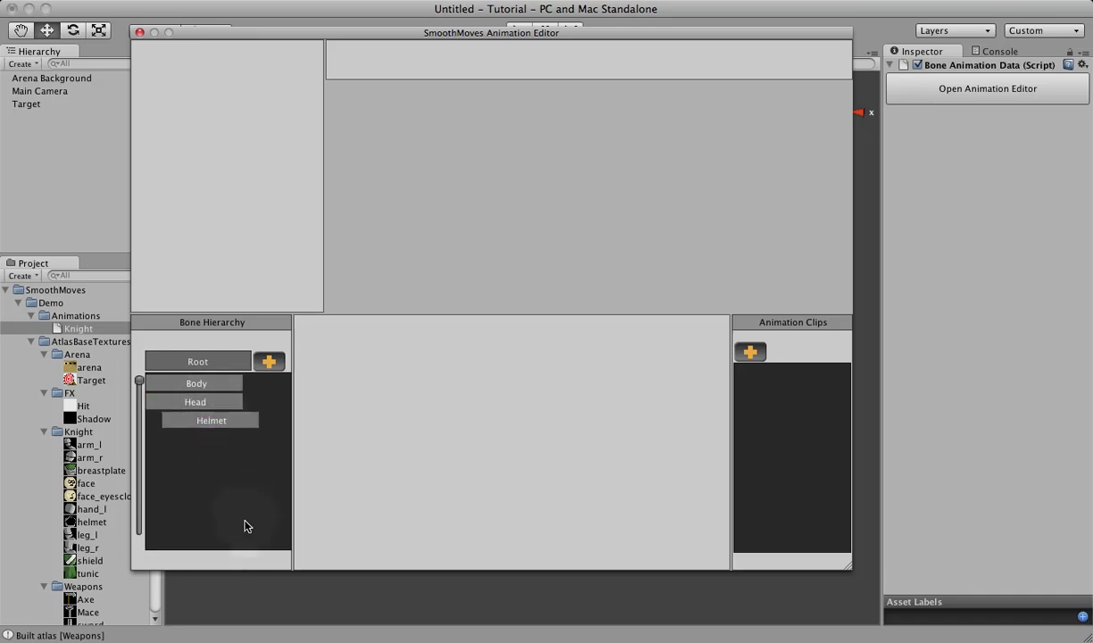
# Add a new bone under Root and name it 'Arm L'
pyautogui.click(269, 366)
pyautogui.rightClick(217, 439)
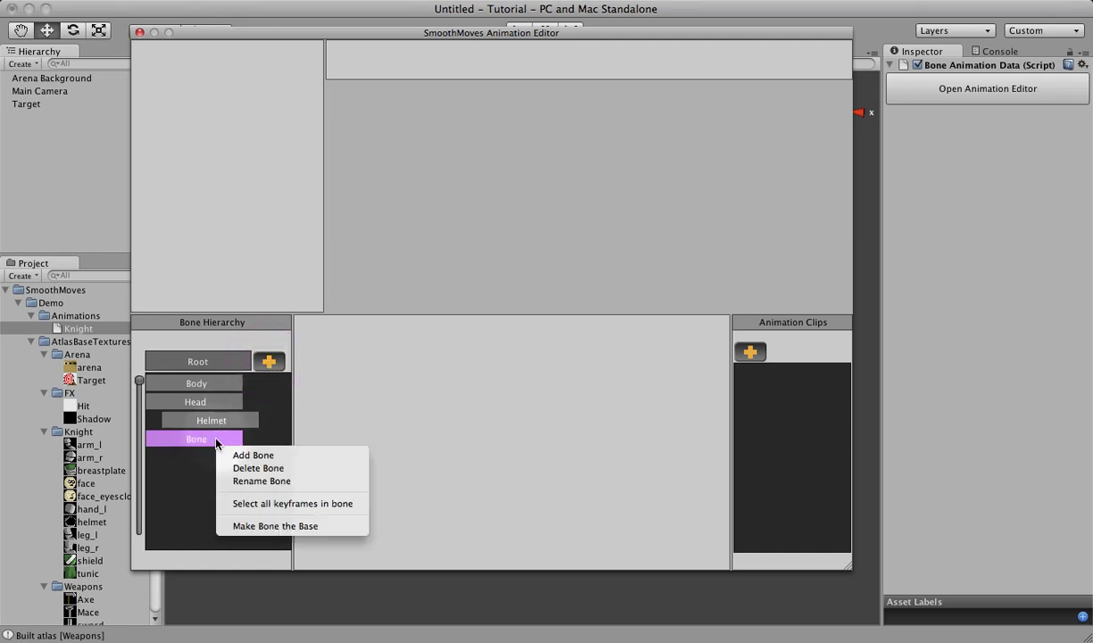
pyautogui.click(250, 480)
pyautogui.write('A')
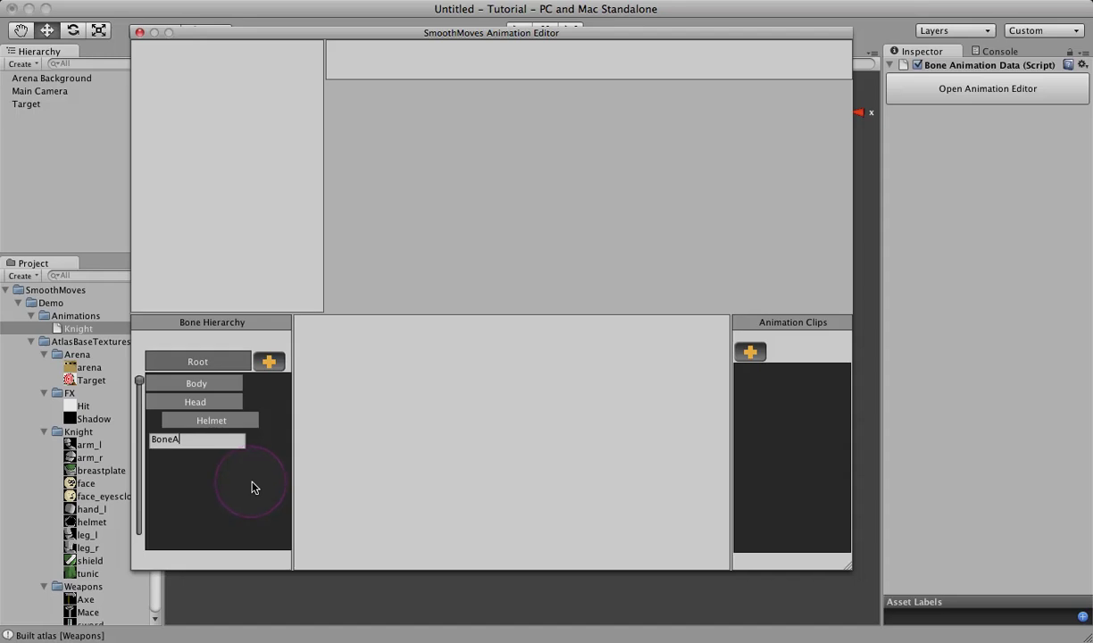
pyautogui.press('BackSpace')
pyautogui.press('BackSpace')
pyautogui.press('BackSpace')
pyautogui.press('BackSpace')
pyautogui.press('BackSpace')
pyautogui.write('Arm L')
pyautogui.press('Return')
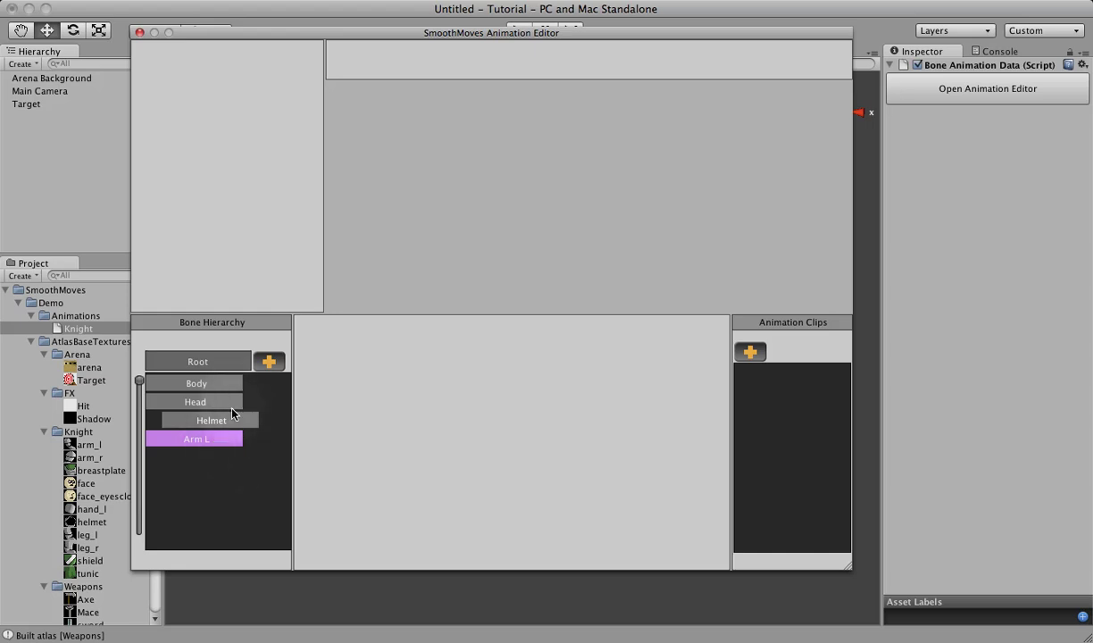
# Add a child bone under Arm L named 'Hand L'
pyautogui.rightClick(222, 444)
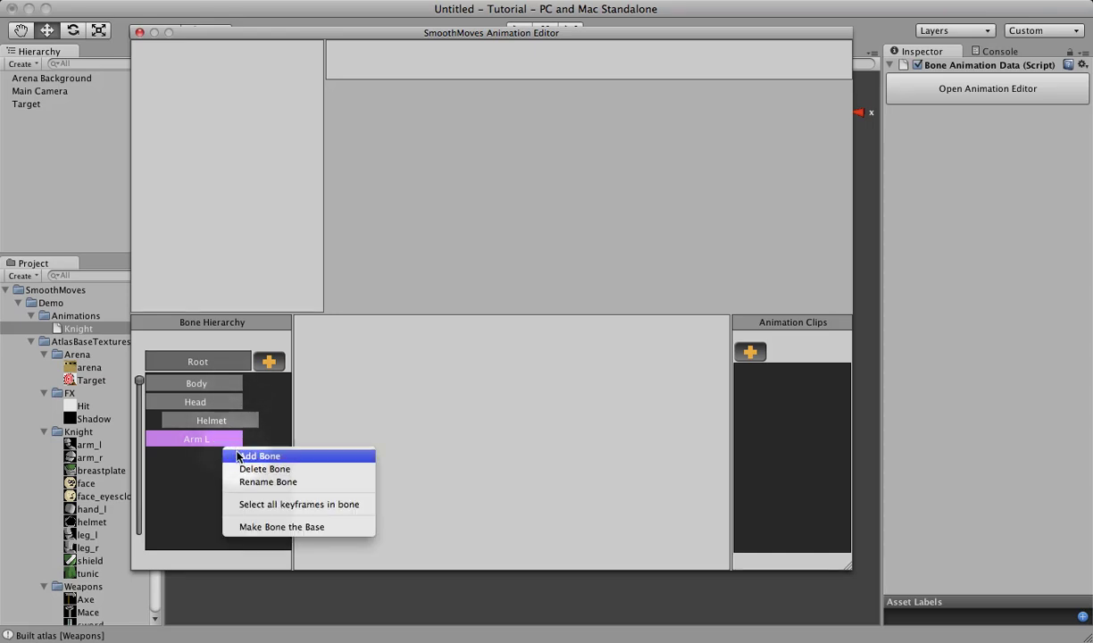
pyautogui.click(242, 458)
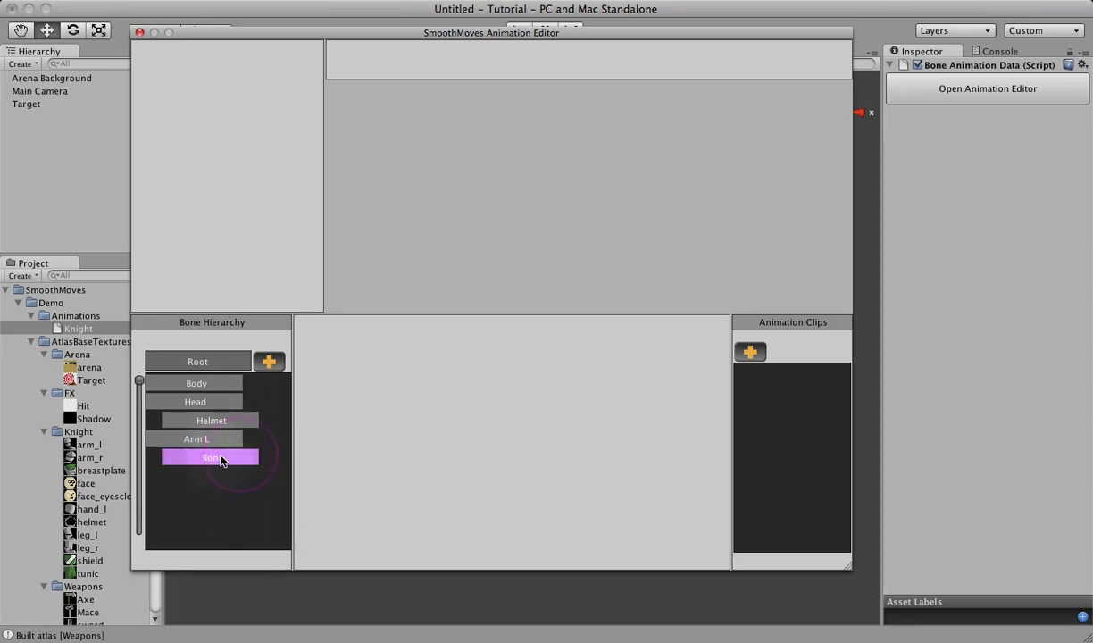
pyautogui.rightClick(213, 460)
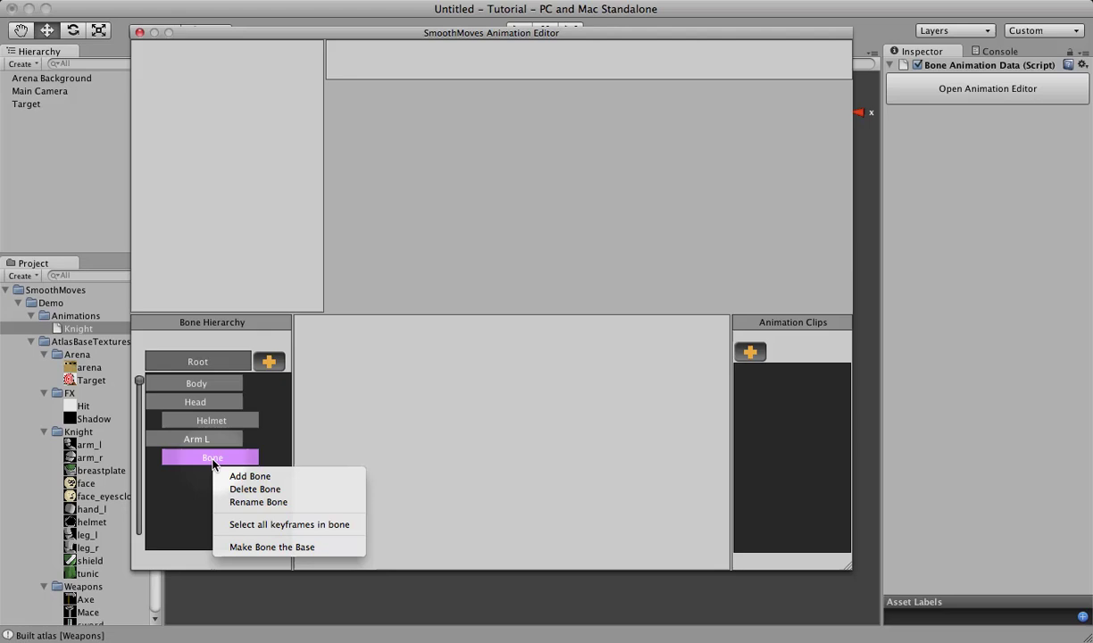
pyautogui.click(237, 502)
pyautogui.press('super+a')
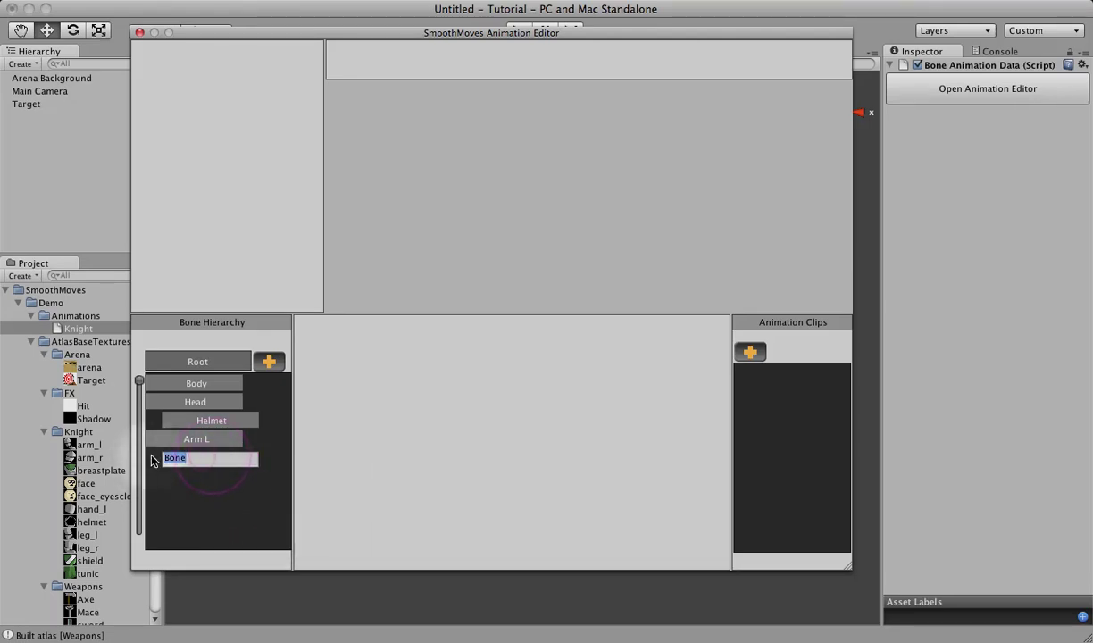
pyautogui.write('Hand L')
pyautogui.press('Return')
# Add a child bone under Hand L named 'Weapon'
pyautogui.rightClick(196, 457)
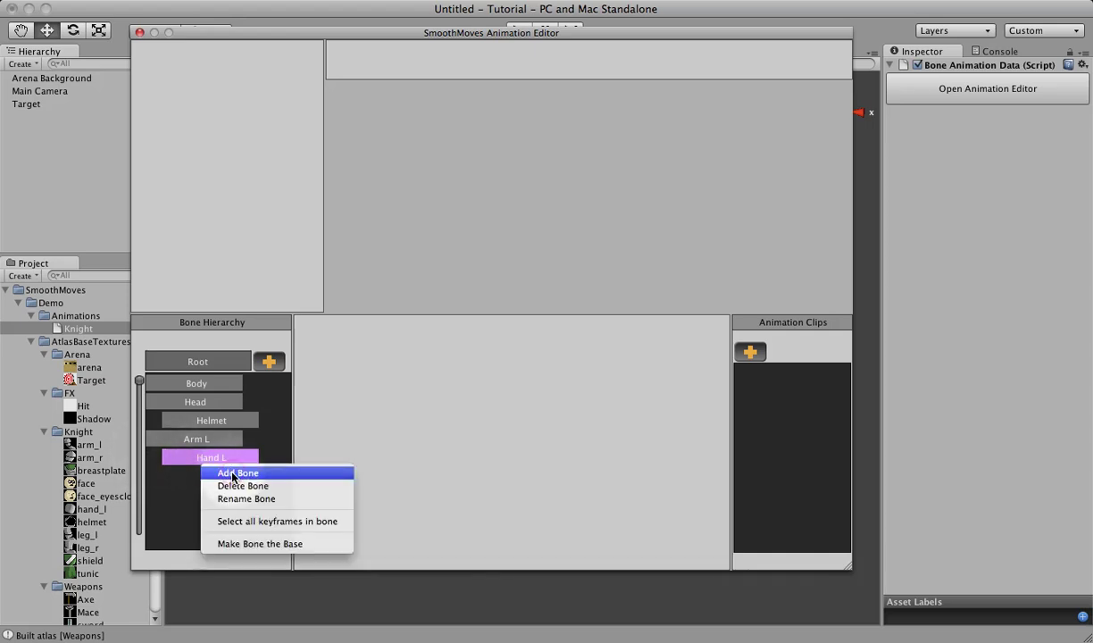
pyautogui.click(223, 475)
pyautogui.rightClick(230, 482)
pyautogui.click(244, 518)
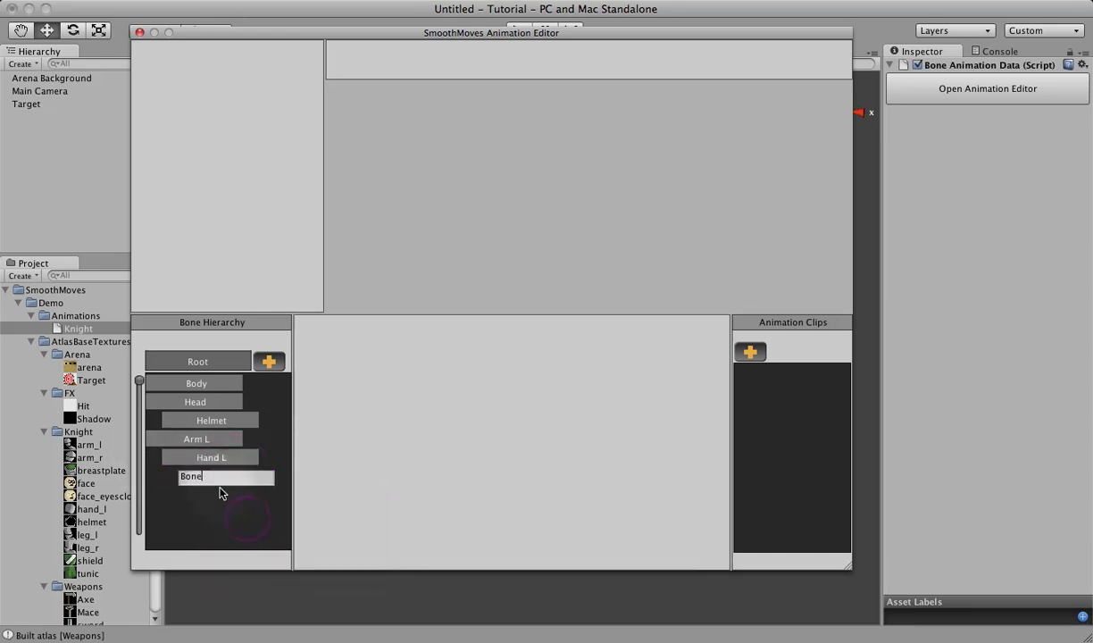
pyautogui.moveTo(237, 481); pyautogui.dragTo(179, 481)
pyautogui.write('Weapon')
pyautogui.press('Return')
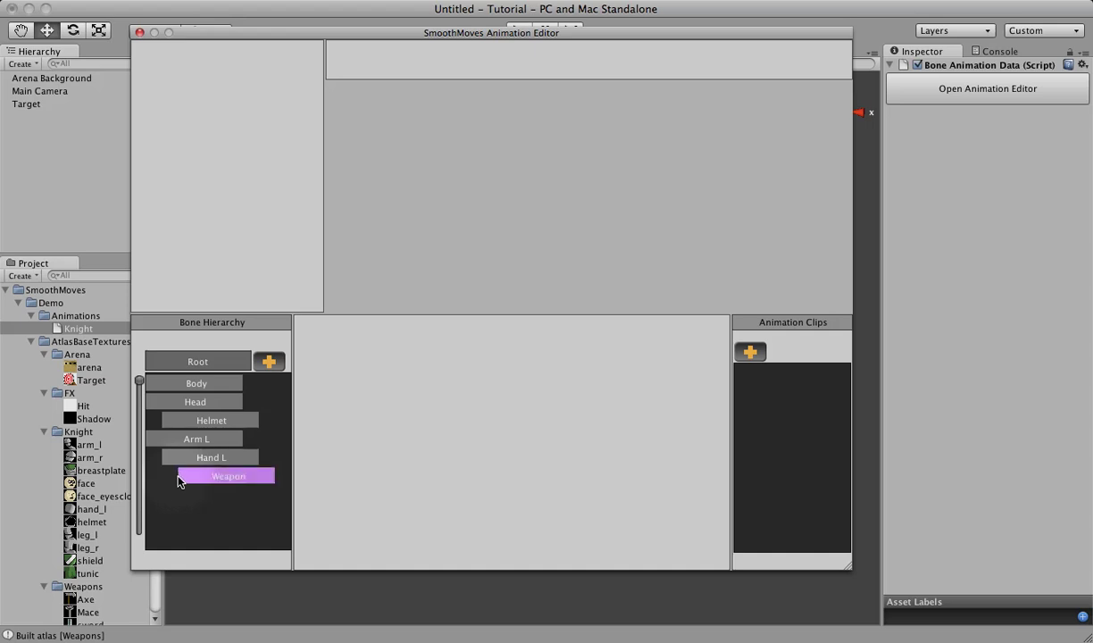
# Add a new top-level bone named 'Arm R'
pyautogui.click(269, 361)
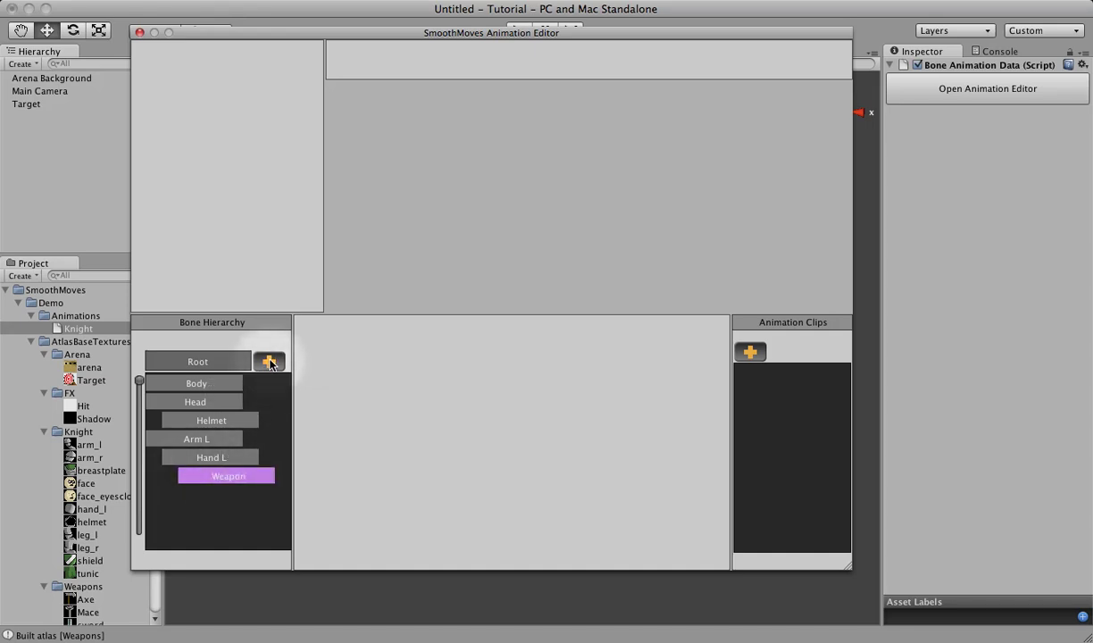
pyautogui.rightClick(225, 496)
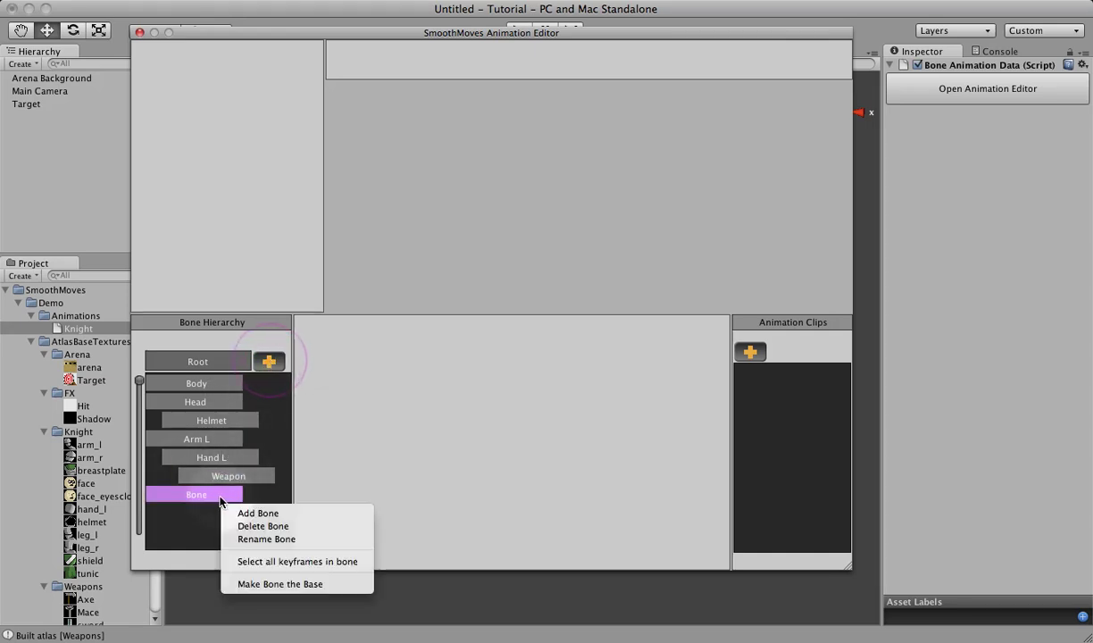
pyautogui.click(254, 548)
pyautogui.moveTo(190, 498); pyautogui.dragTo(134, 499)
pyautogui.write('Arm')
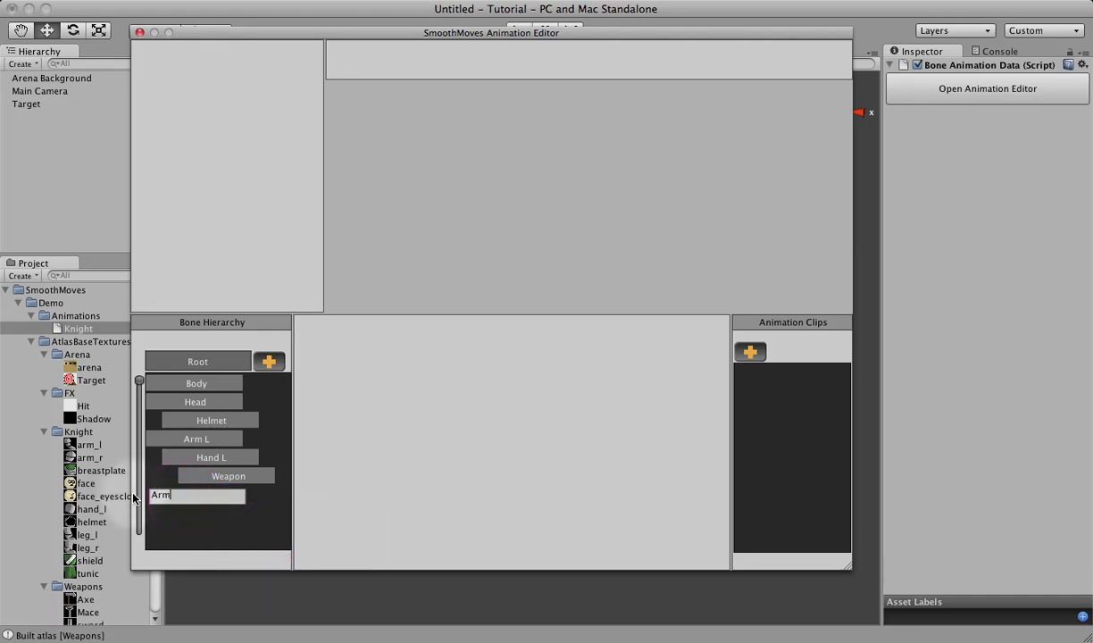
pyautogui.write(' R')
pyautogui.press('Return')
# Add a child bone under Arm R named 'Shield'
pyautogui.rightClick(188, 497)
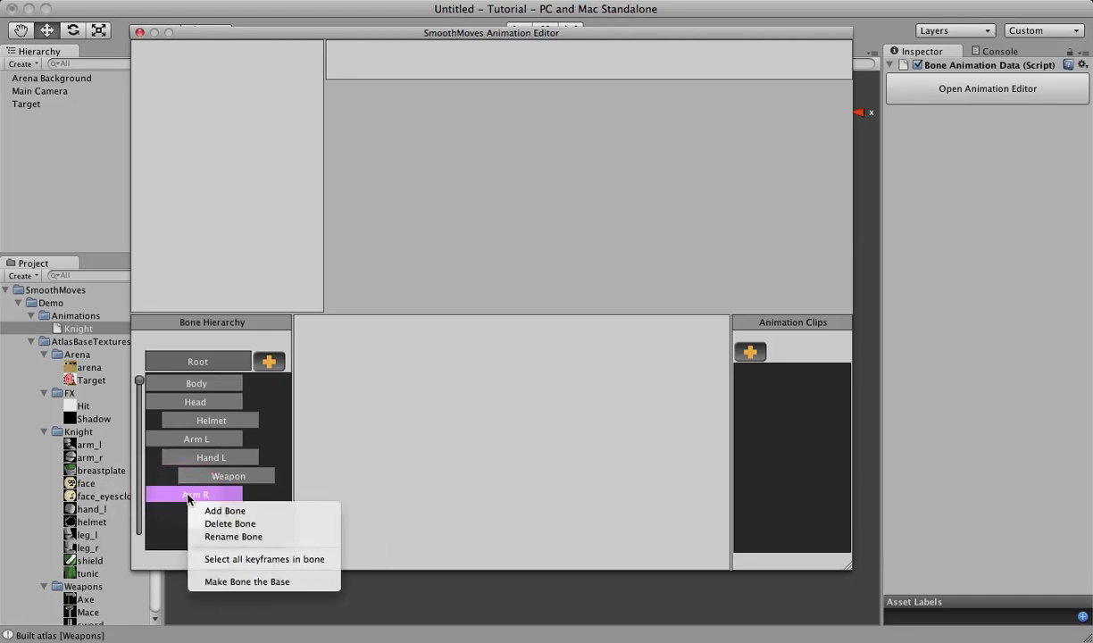
pyautogui.click(214, 511)
pyautogui.rightClick(215, 513)
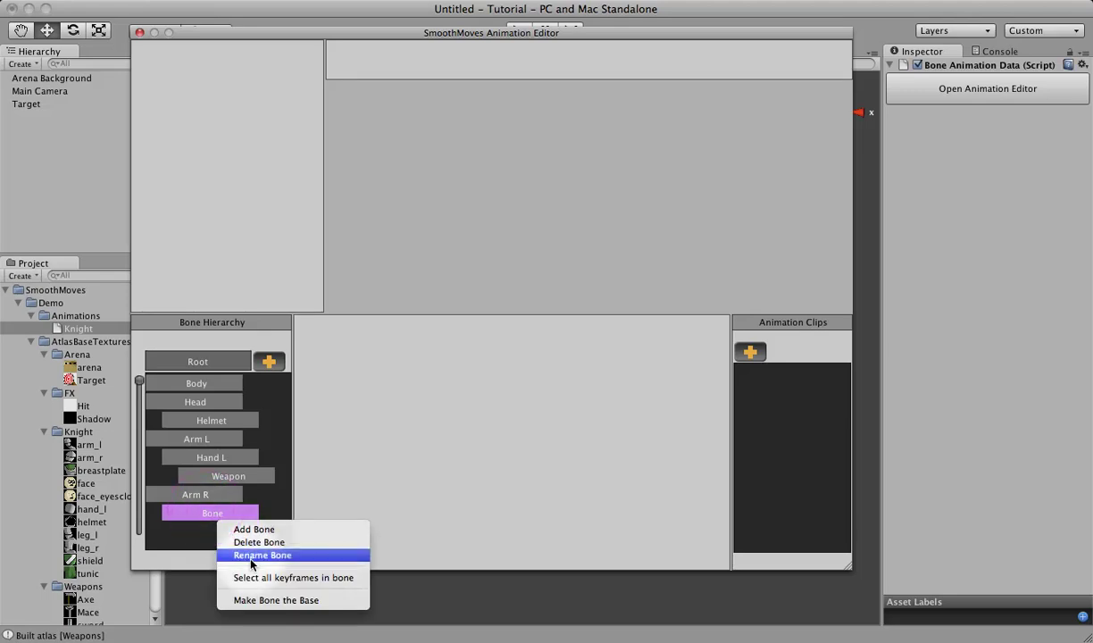
pyautogui.click(253, 556)
pyautogui.moveTo(214, 515); pyautogui.dragTo(148, 516)
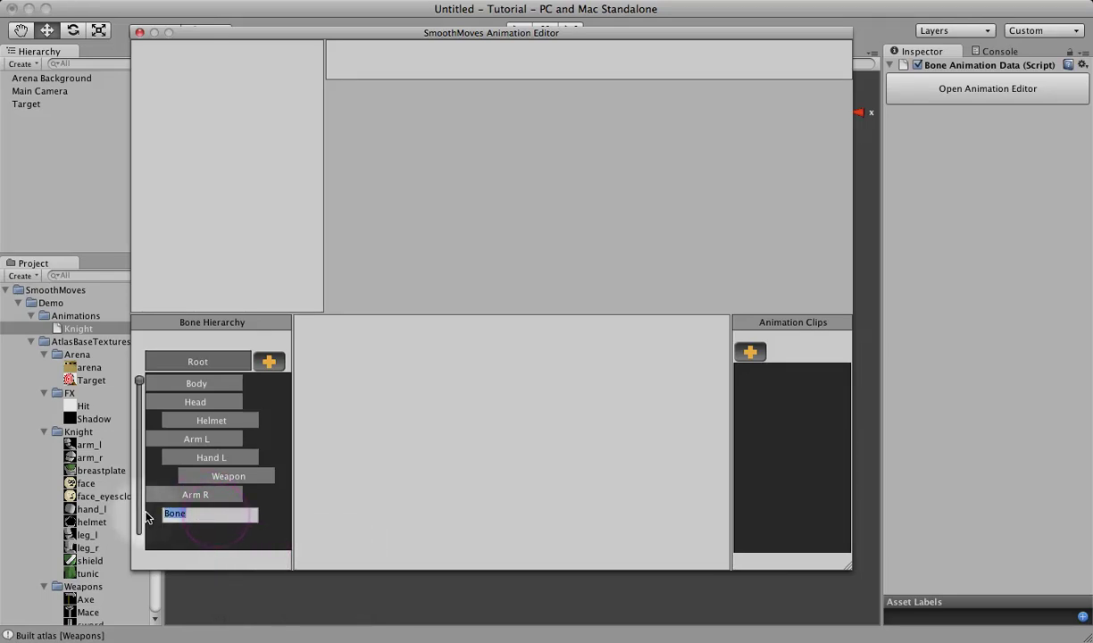
pyautogui.write('Shield')
pyautogui.press('Return')
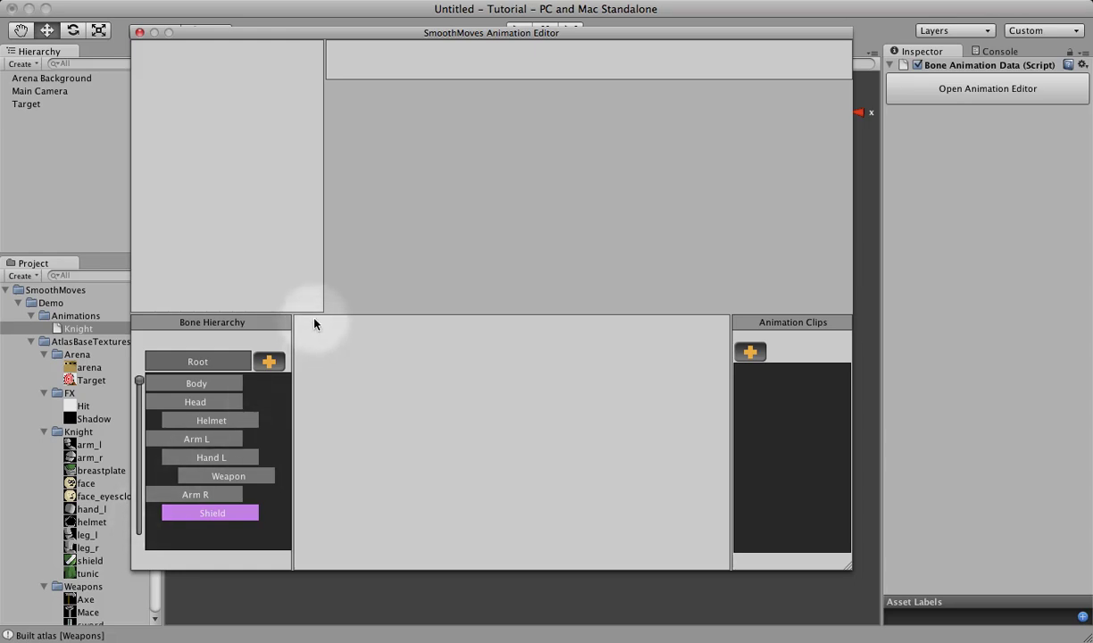
# Enlarge the bone list and add a top-level bone named 'Tunic'
pyautogui.moveTo(313, 315); pyautogui.dragTo(313, 288)
pyautogui.click(269, 335)
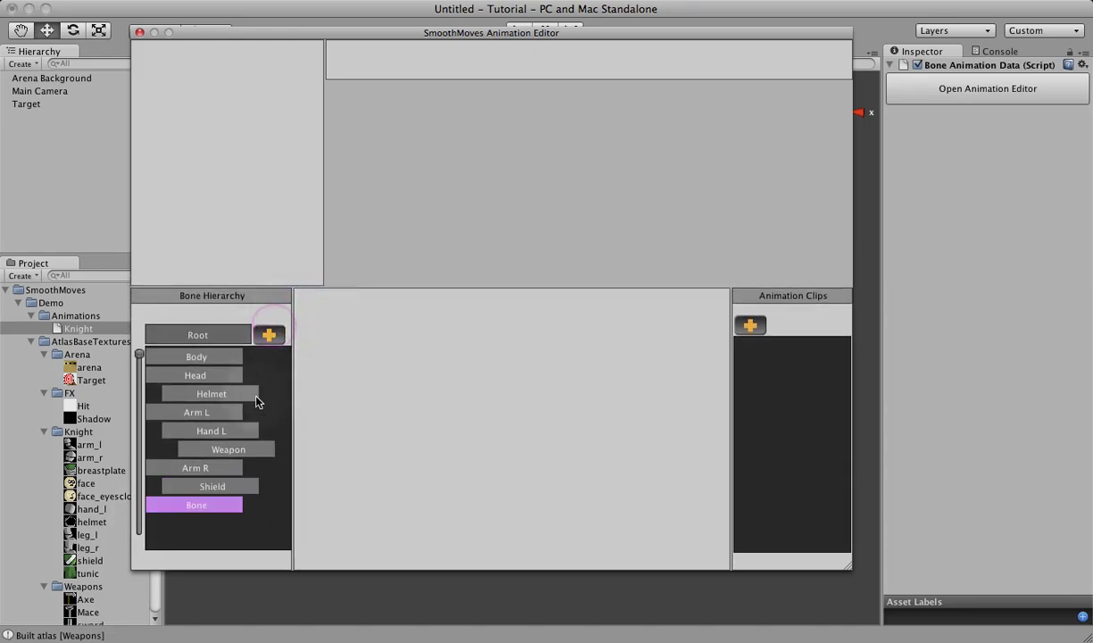
pyautogui.rightClick(200, 506)
pyautogui.click(225, 551)
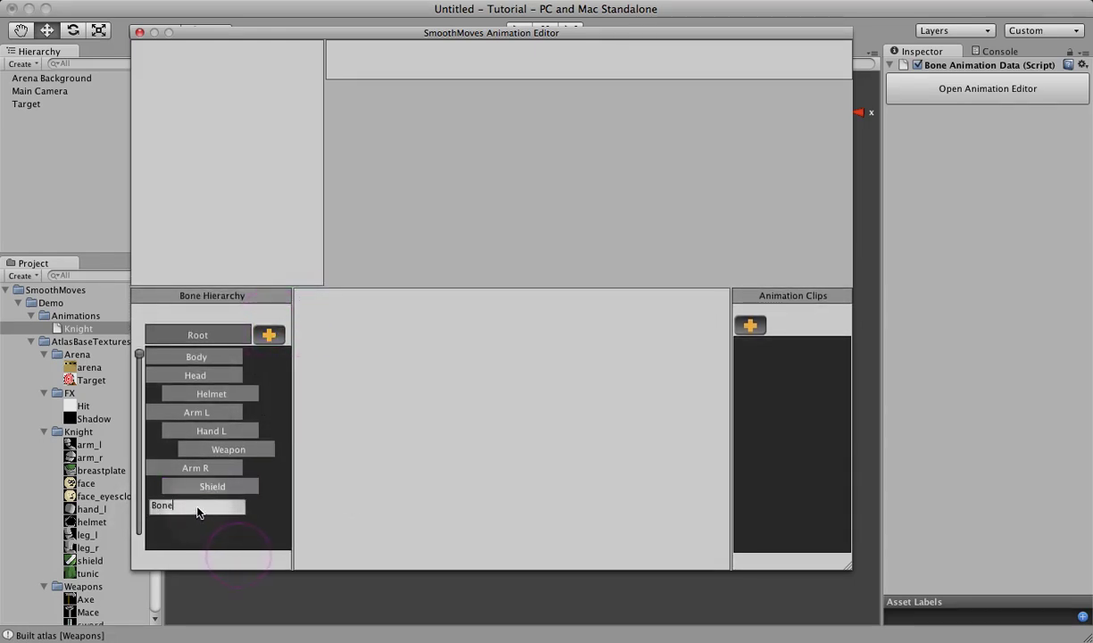
pyautogui.press('BackSpace')
pyautogui.press('BackSpace')
pyautogui.press('BackSpace')
pyautogui.press('BackSpace')
pyautogui.write('Tunic')
pyautogui.press('Return')
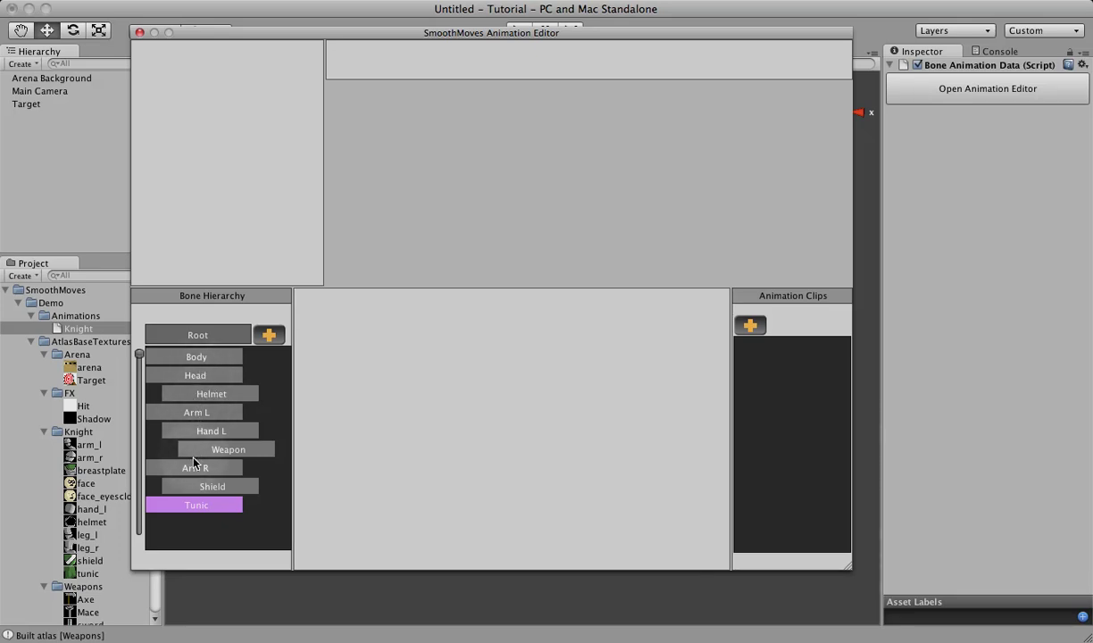
# Add a new top-level bone named 'Leg L'
pyautogui.click(269, 335)
pyautogui.rightClick(212, 523)
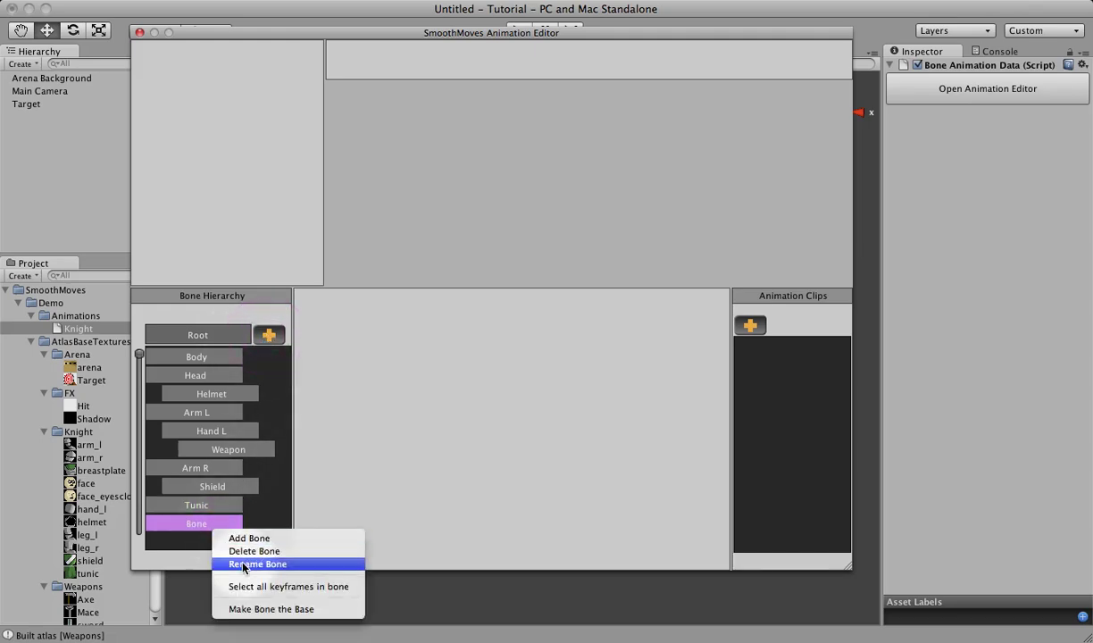
pyautogui.click(284, 559)
pyautogui.doubleClick(150, 525)
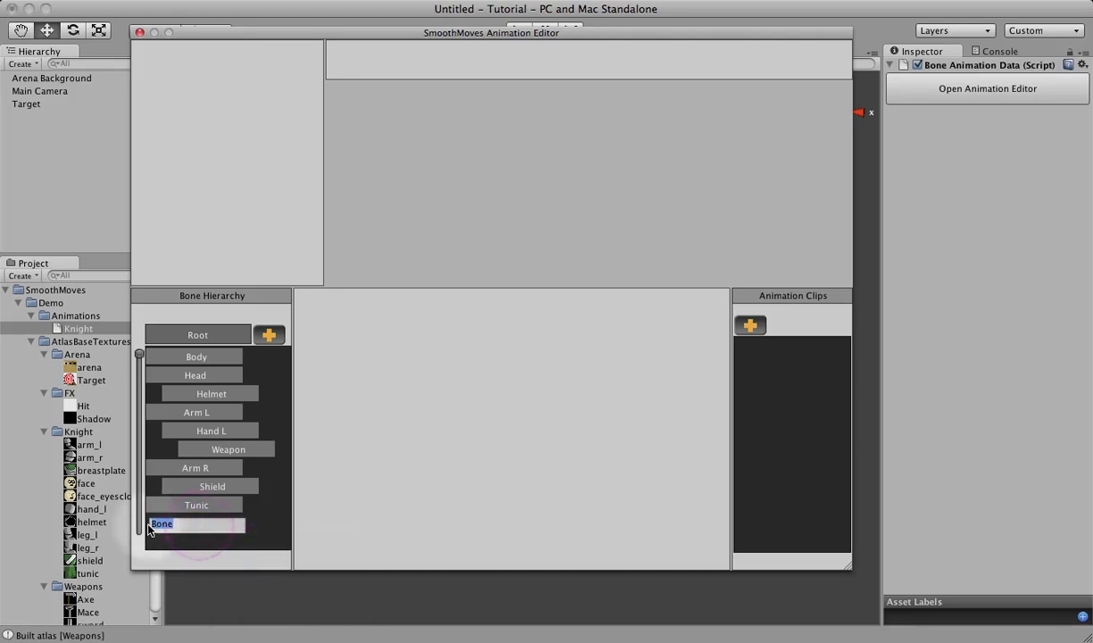
pyautogui.write('Leg L')
pyautogui.press('Return')
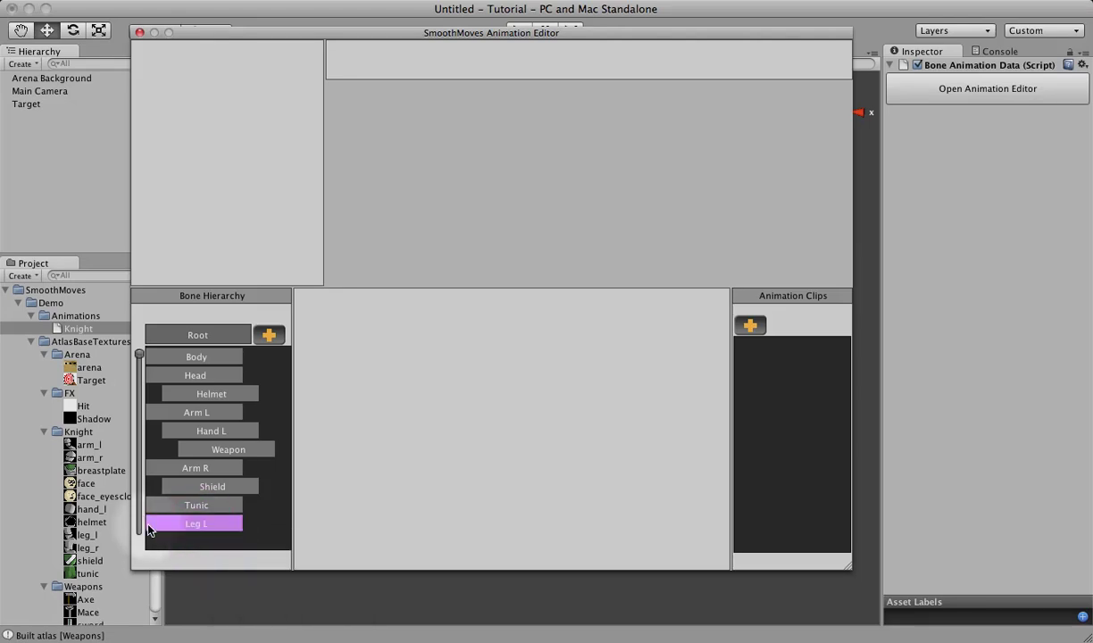
# Add another top-level bone named 'Leg R'
pyautogui.click(271, 335)
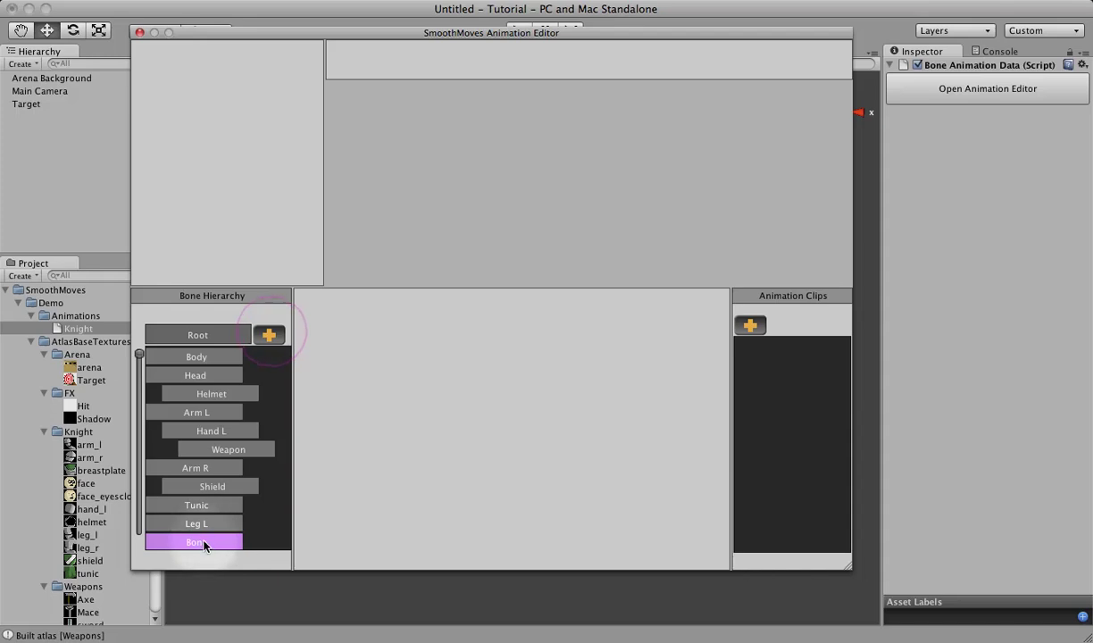
pyautogui.rightClick(203, 545)
pyautogui.click(245, 586)
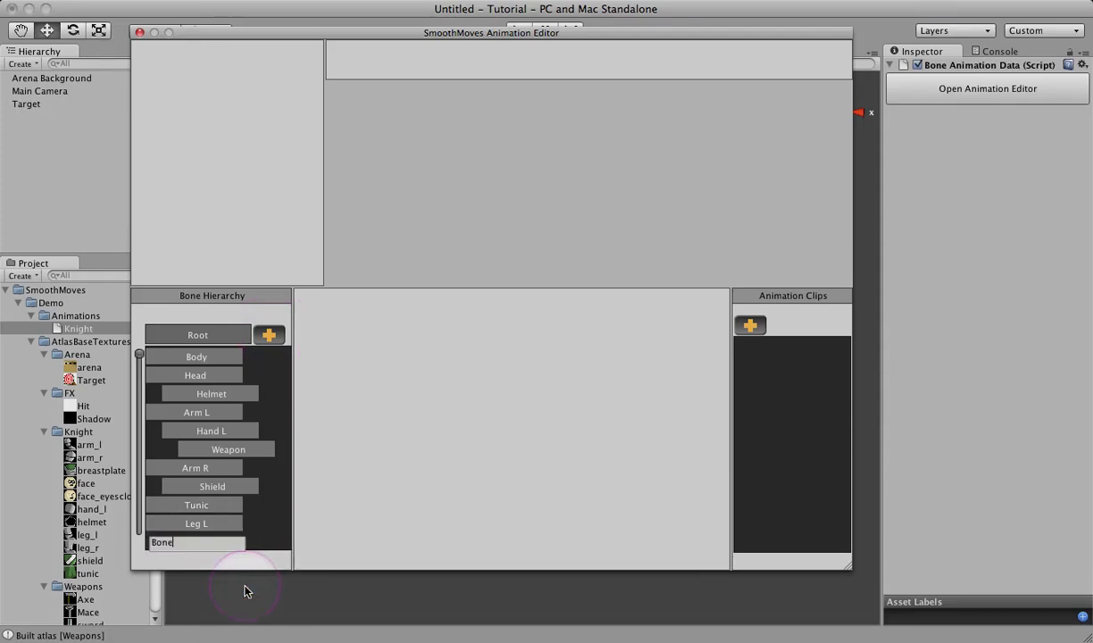
pyautogui.press('BackSpace')
pyautogui.press('BackSpace')
pyautogui.press('BackSpace')
pyautogui.press('BackSpace')
pyautogui.write('Leg R')
pyautogui.press('Return')
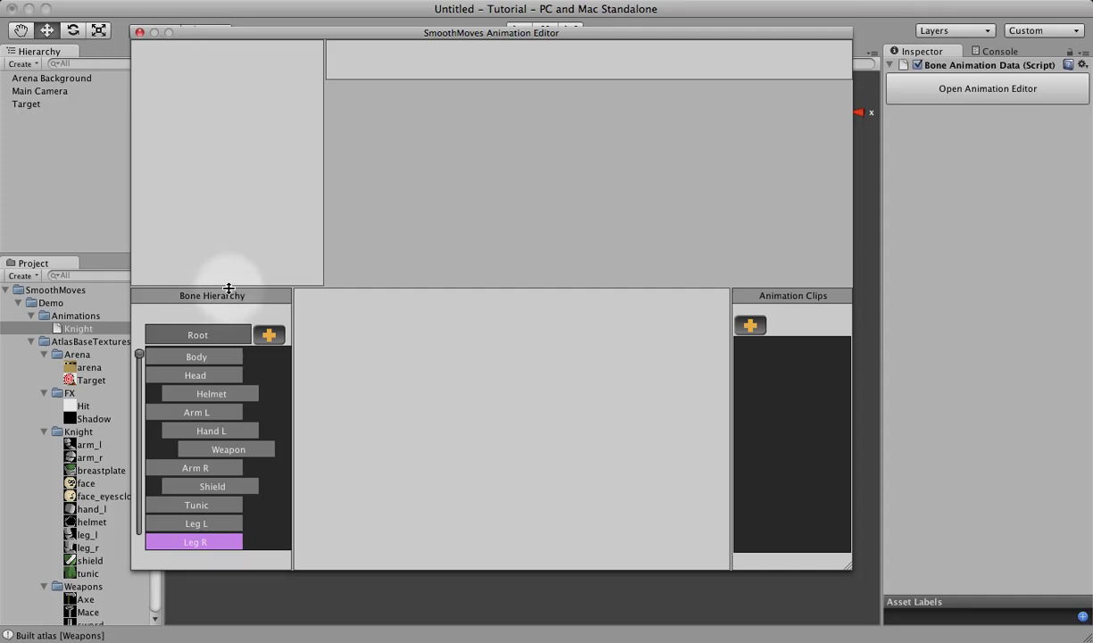
# Rearrange the editor panels and move the animation editor window to the right
pyautogui.moveTo(228, 288); pyautogui.dragTo(232, 393)
pyautogui.moveTo(139, 440); pyautogui.dragTo(238, 262)
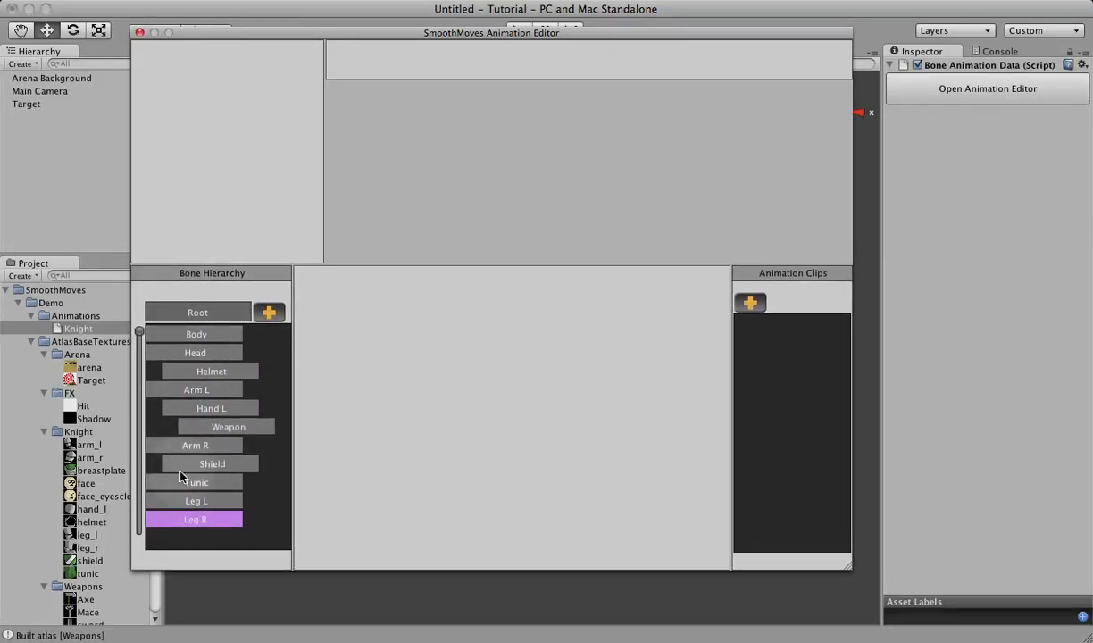
pyautogui.moveTo(214, 34); pyautogui.dragTo(268, 36)
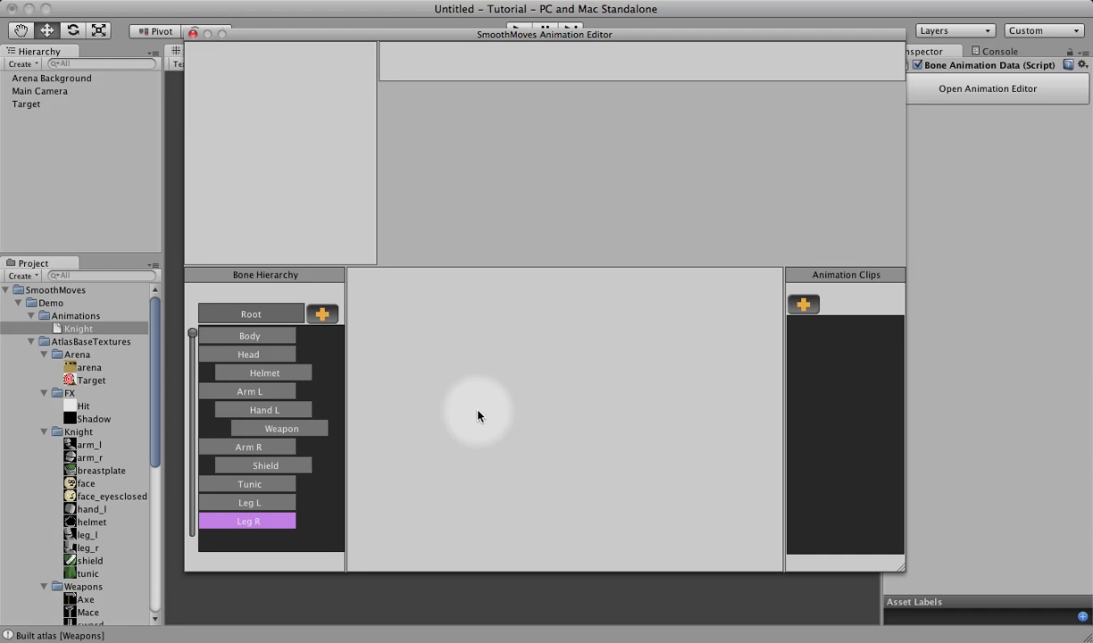
# Add a new animation clip and rename it from 'New Clip' to 'Stand'
pyautogui.click(802, 305)
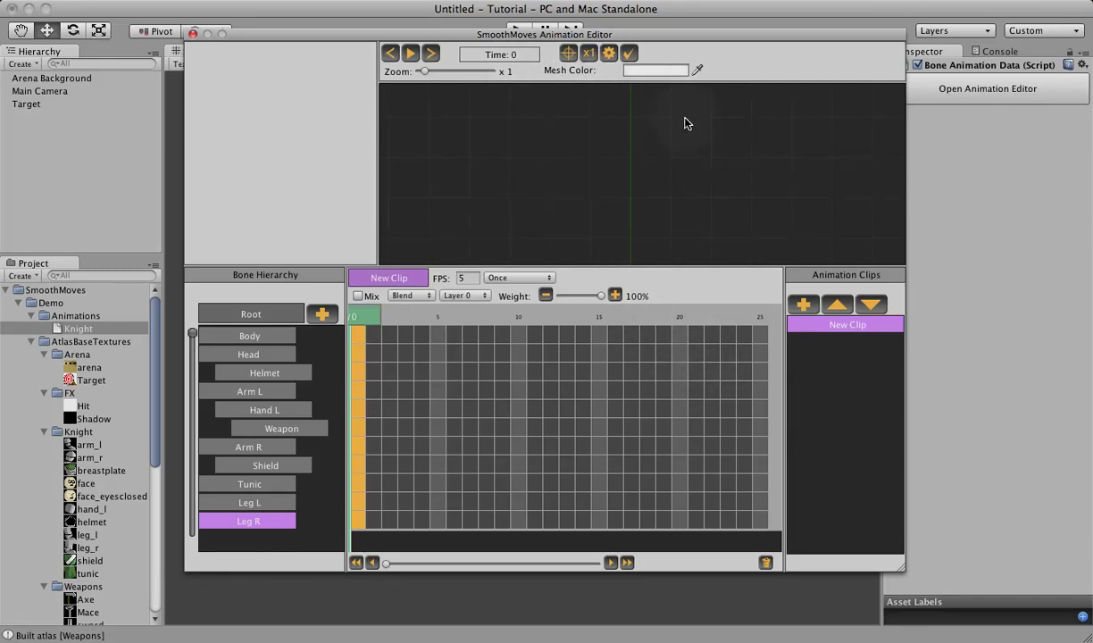
pyautogui.rightClick(847, 328)
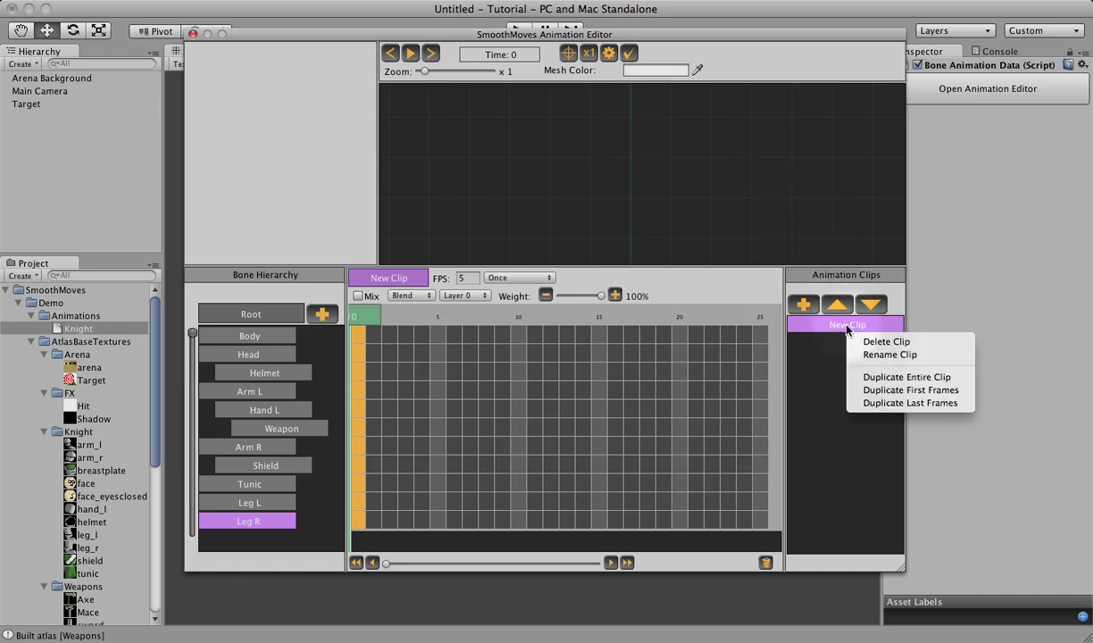
pyautogui.click(871, 355)
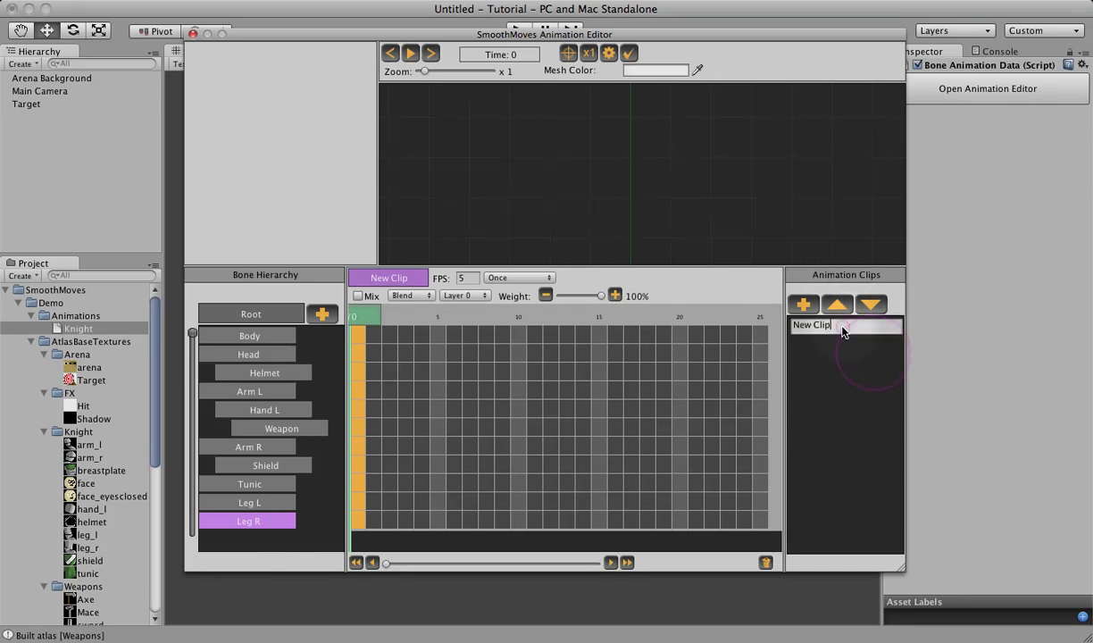
pyautogui.moveTo(843, 328); pyautogui.dragTo(793, 327)
pyautogui.write('Sta')
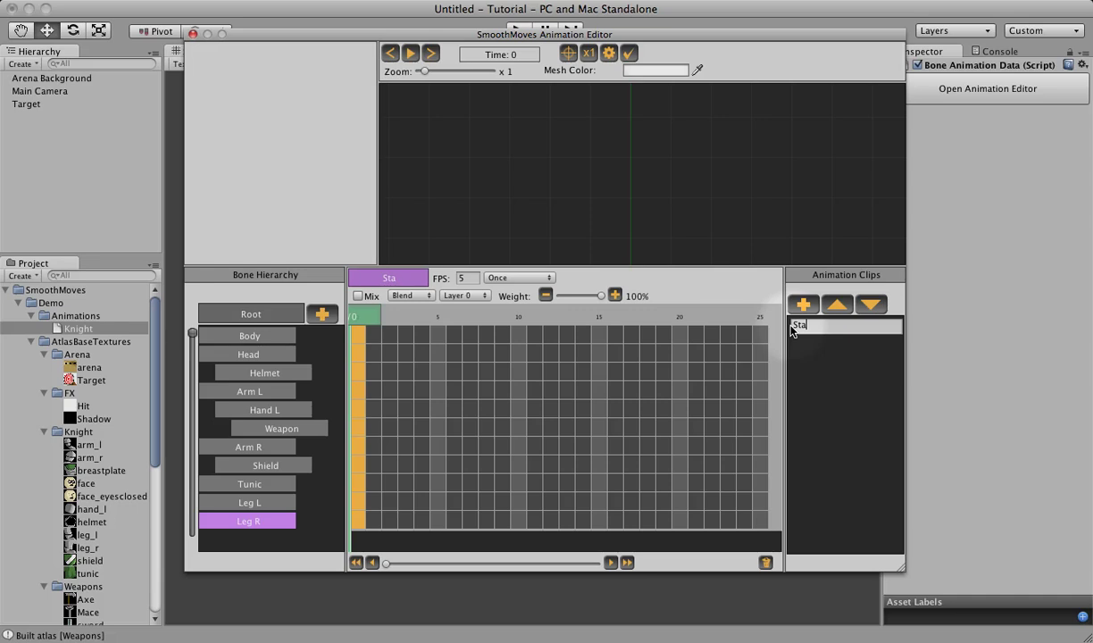
pyautogui.write('nd')
pyautogui.press('Return')
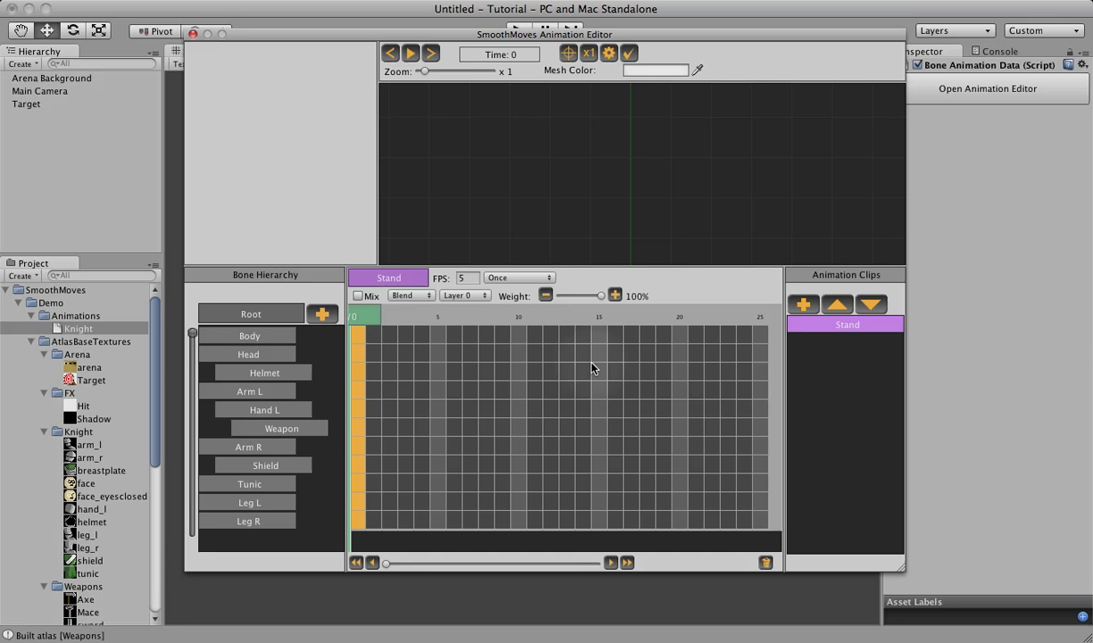
# Resize the lower panels and drag the Stand playhead forward to around frame 10
pyautogui.moveTo(632, 264)
pyautogui.mouseDown()
pyautogui.moveTo(632, 340)
pyautogui.moveTo(635, 258)
pyautogui.moveTo(626, 273)
pyautogui.mouseUp()
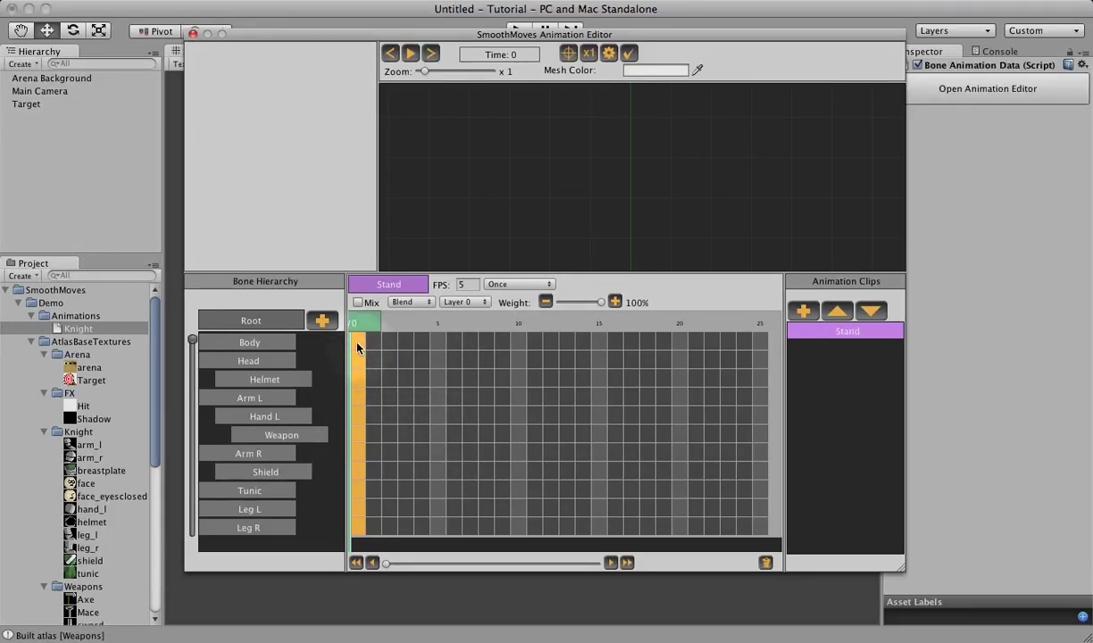
pyautogui.moveTo(357, 323)
pyautogui.mouseDown()
pyautogui.moveTo(569, 325)
pyautogui.moveTo(430, 334)
pyautogui.moveTo(520, 325)
pyautogui.mouseUp()
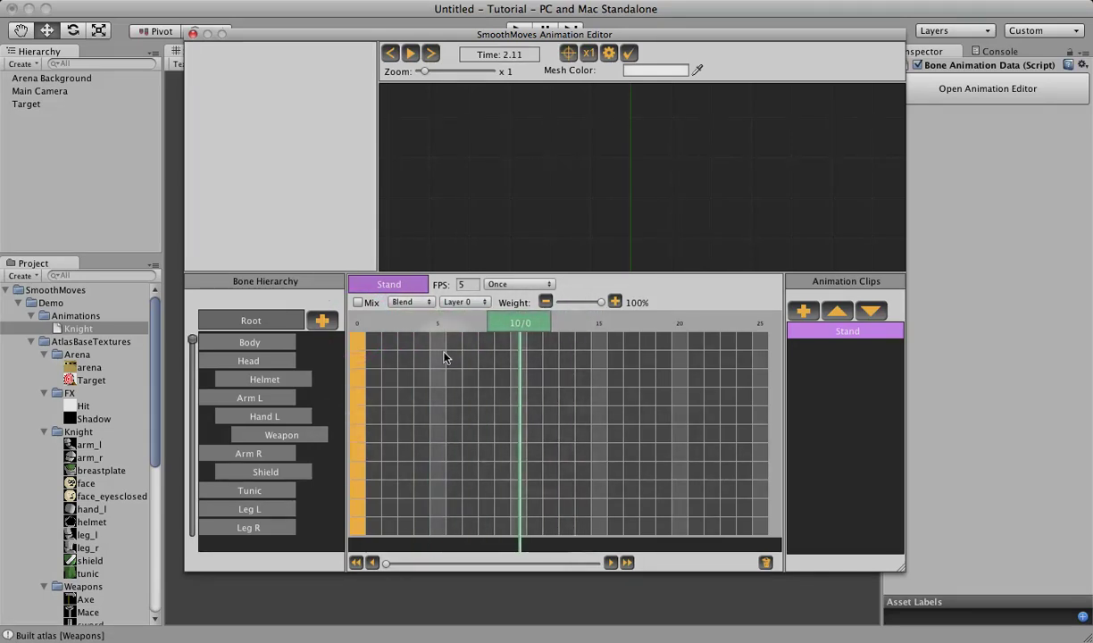